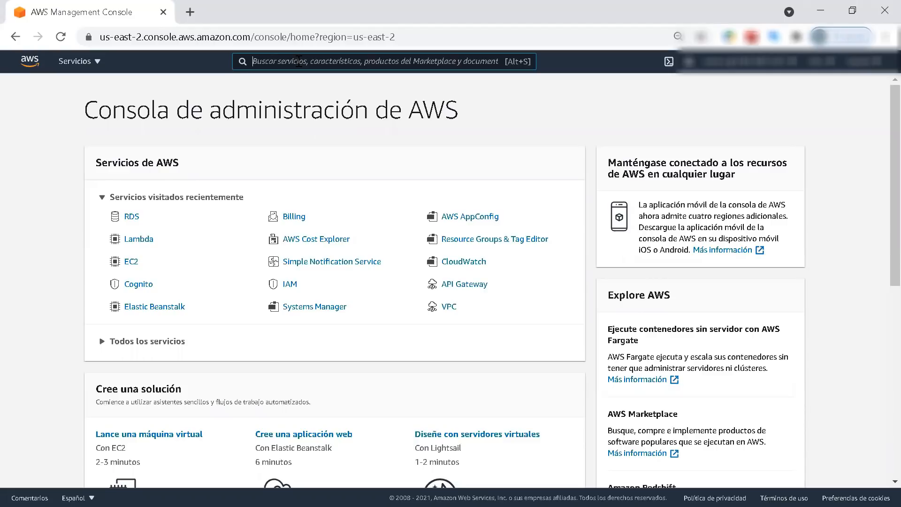
Find the RDS service and start creating a new database from its list of database instances.
{"action": "type", "text": "rds"}
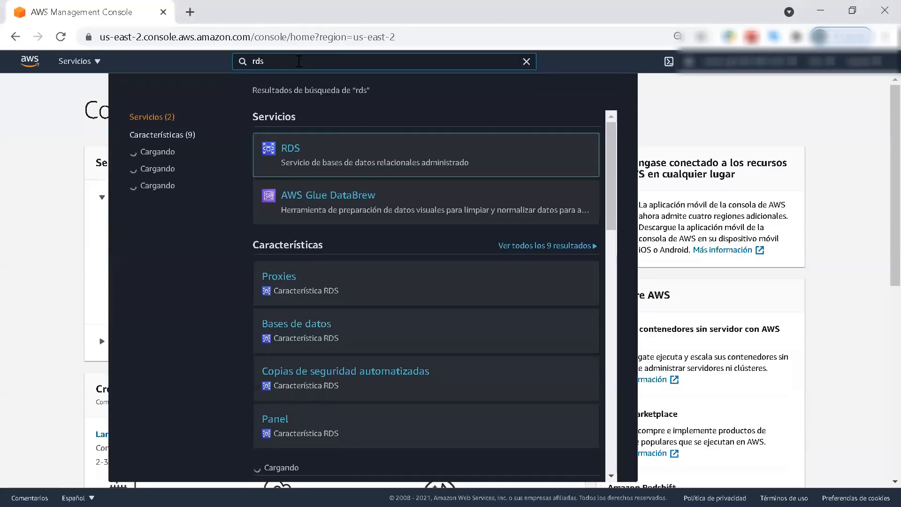
{"action": "left_click", "coordinate": [291, 149]}
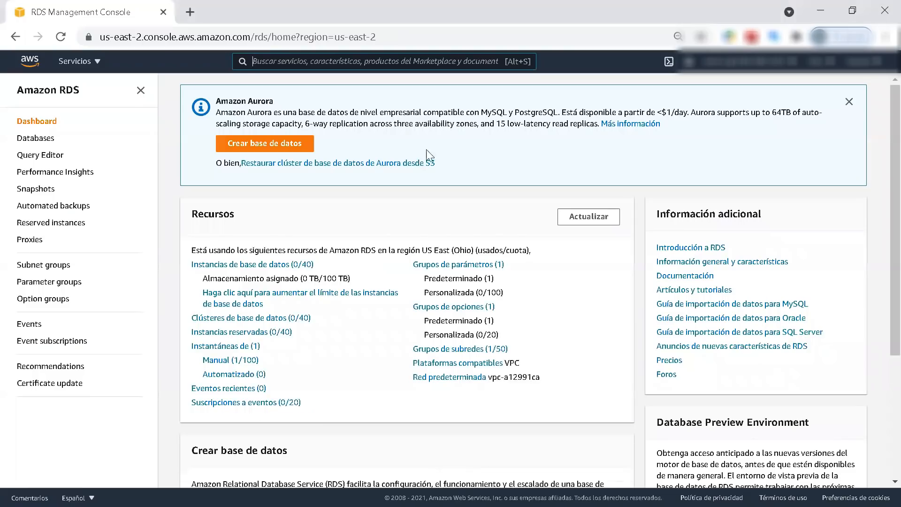
{"action": "left_click", "coordinate": [240, 265]}
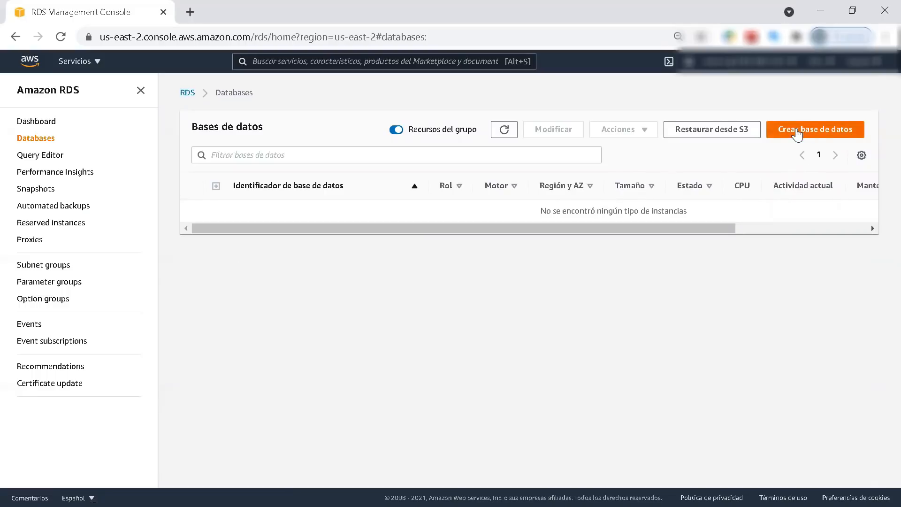
{"action": "left_click", "coordinate": [839, 135]}
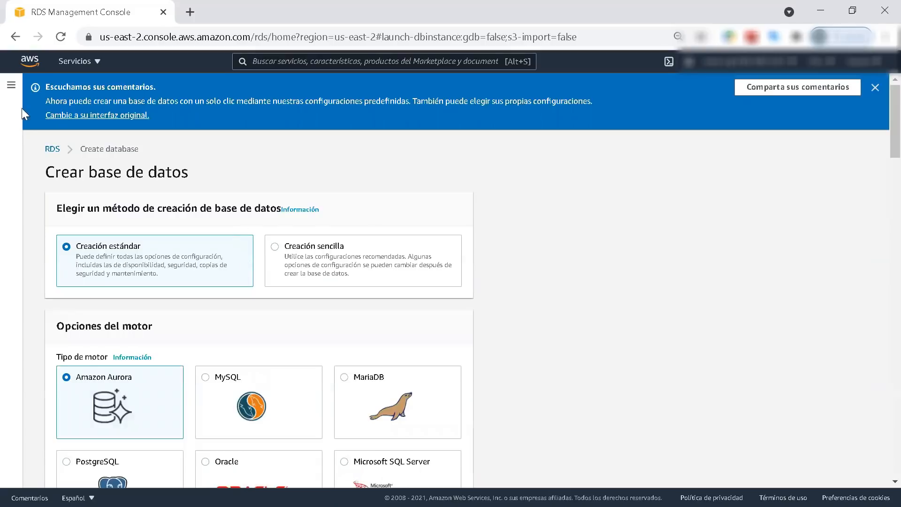
Choose the Amazon Aurora edition with PostgreSQL compatibility for the new database.
{"action": "scroll", "coordinate": [397, 245], "scroll_direction": "down", "scroll_amount": 2}
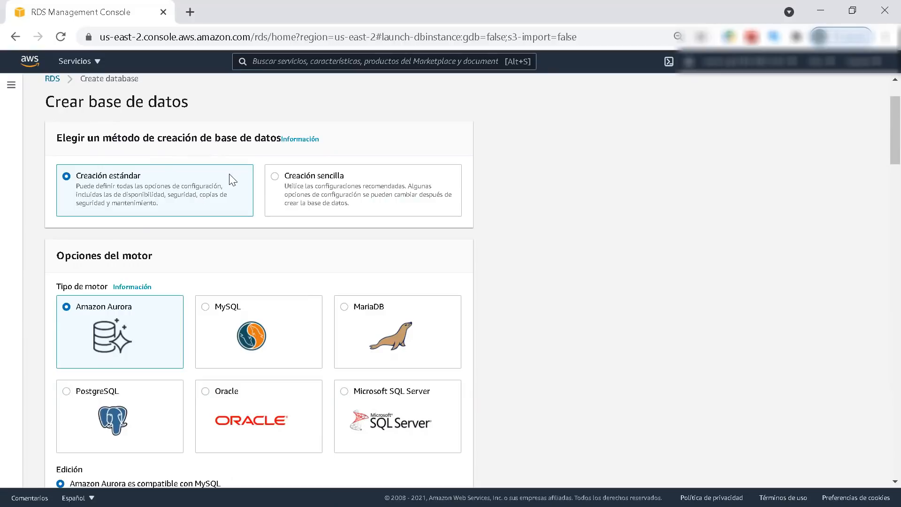
{"action": "scroll", "coordinate": [230, 180], "scroll_direction": "down", "scroll_amount": 1}
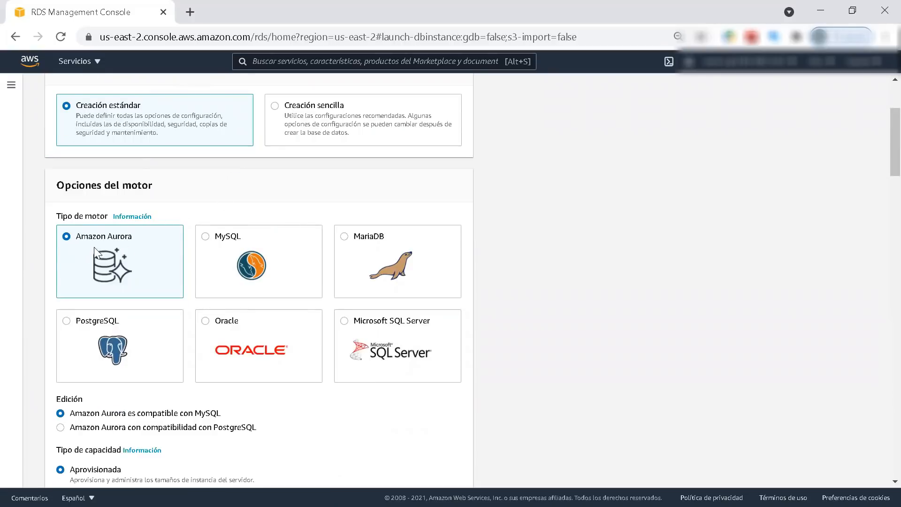
{"action": "scroll", "coordinate": [154, 261], "scroll_direction": "down", "scroll_amount": 1}
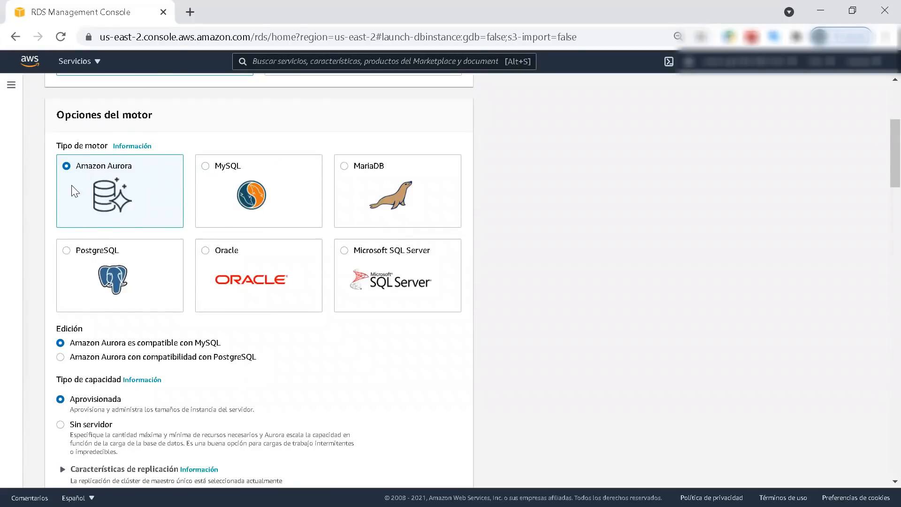
{"action": "scroll", "coordinate": [351, 253], "scroll_direction": "down", "scroll_amount": 2}
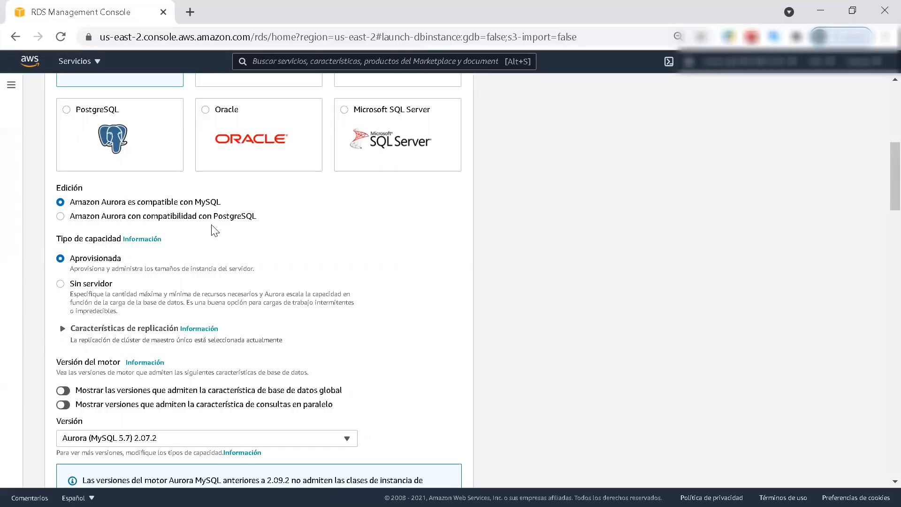
{"action": "left_click", "coordinate": [59, 217]}
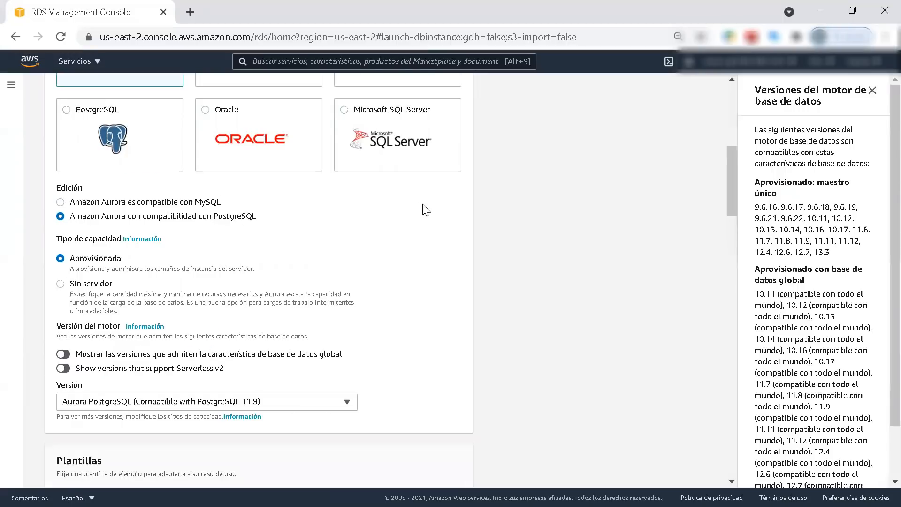
Examine the Aurora PostgreSQL engine versions offered for the provisioned capacity type.
{"action": "scroll", "coordinate": [425, 209], "scroll_direction": "down", "scroll_amount": 2}
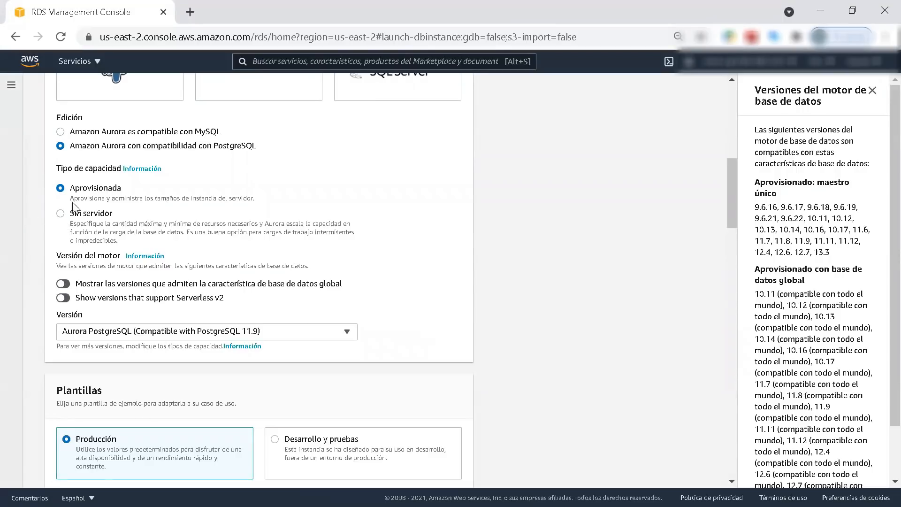
{"action": "left_click", "coordinate": [348, 333]}
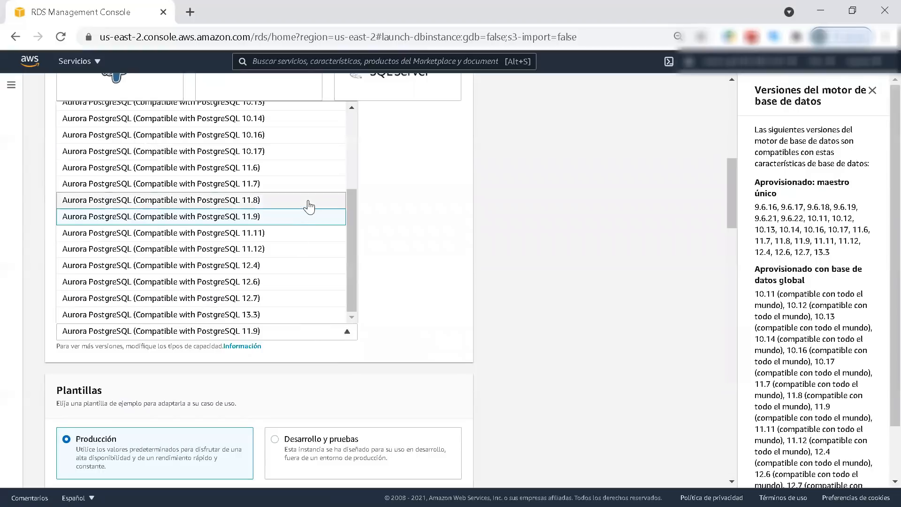
{"action": "scroll", "coordinate": [295, 227], "scroll_direction": "up", "scroll_amount": 3}
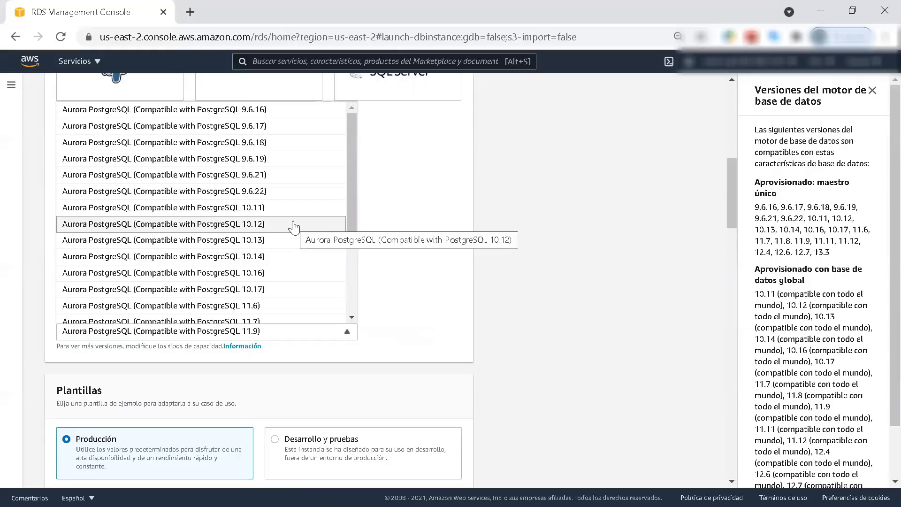
{"action": "scroll", "coordinate": [294, 228], "scroll_direction": "down", "scroll_amount": 3}
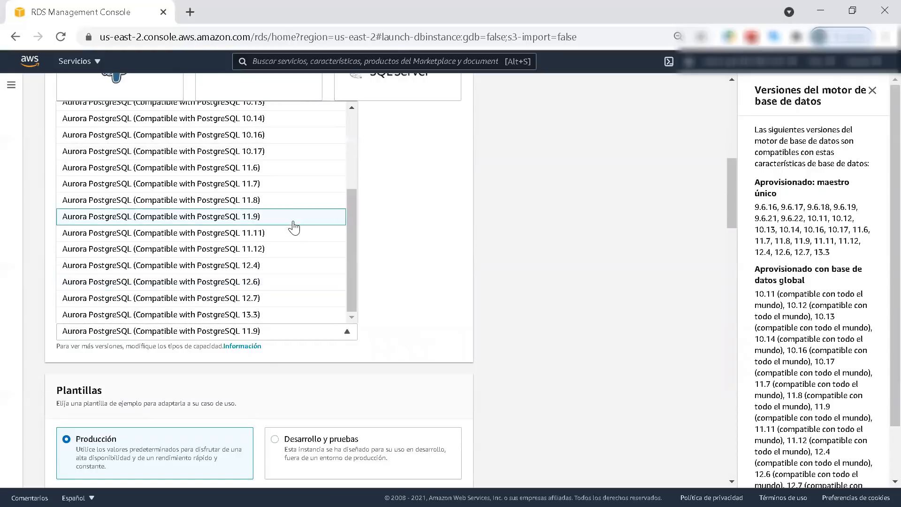
{"action": "left_click", "coordinate": [419, 206]}
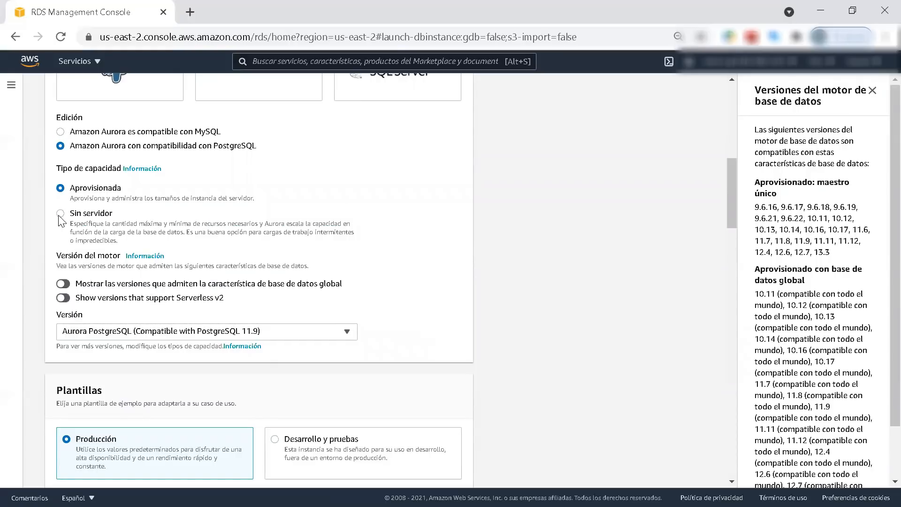
Check the engine version offered for the Sin servidor capacity type and return to Aprovisionada.
{"action": "left_click", "coordinate": [77, 218]}
{"action": "left_click", "coordinate": [355, 272]}
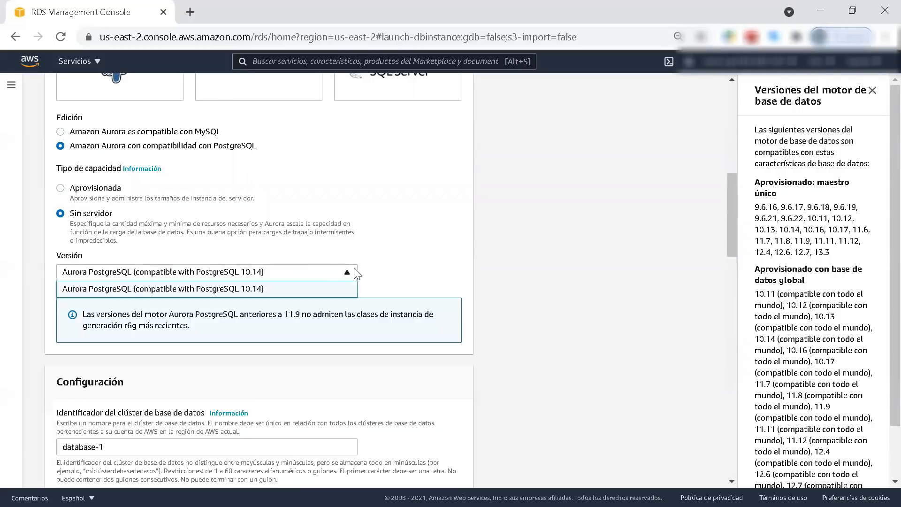
{"action": "left_click", "coordinate": [417, 232]}
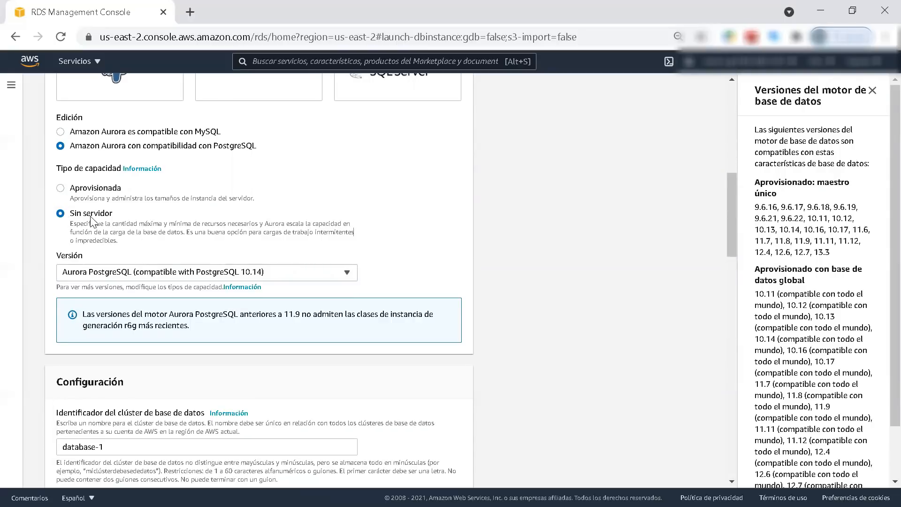
{"action": "left_click", "coordinate": [61, 188]}
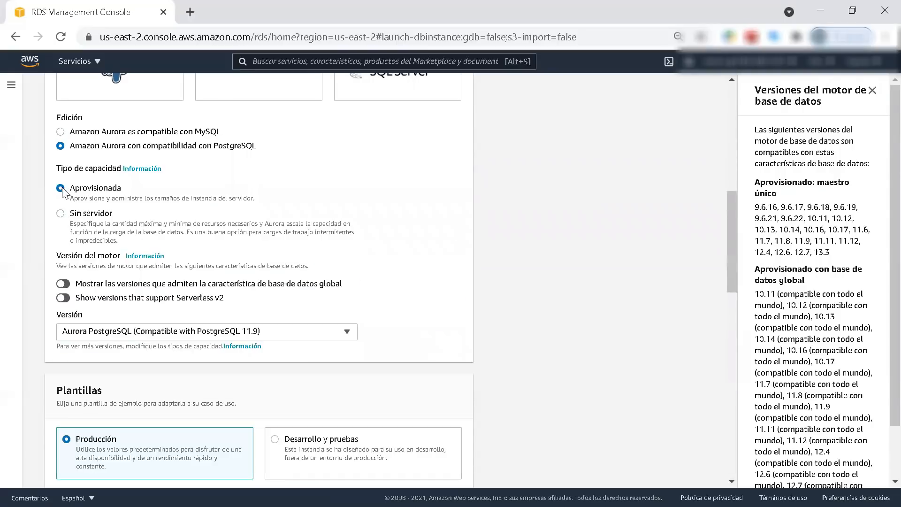
Select the Desarrollo y pruebas template for the database.
{"action": "scroll", "coordinate": [211, 249], "scroll_direction": "down", "scroll_amount": 1}
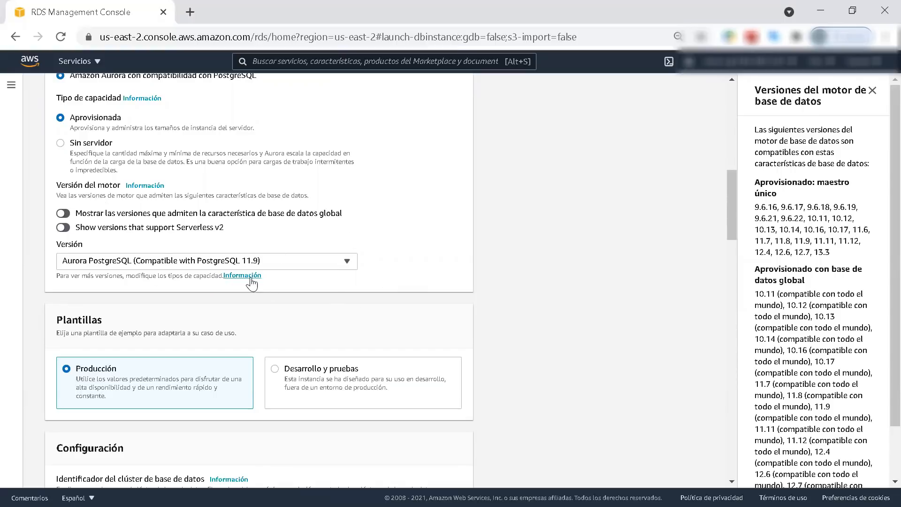
{"action": "scroll", "coordinate": [328, 289], "scroll_direction": "down", "scroll_amount": 3}
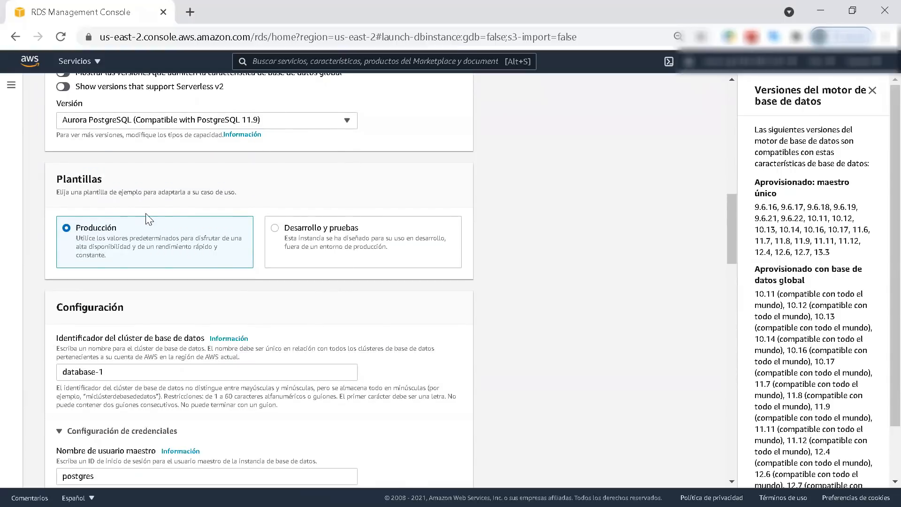
{"action": "scroll", "coordinate": [140, 223], "scroll_direction": "down", "scroll_amount": 2}
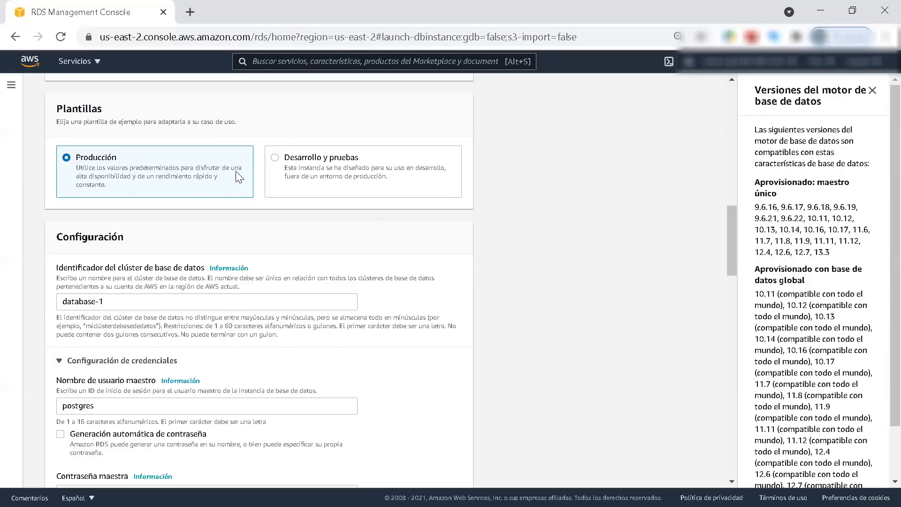
{"action": "left_click", "coordinate": [275, 160]}
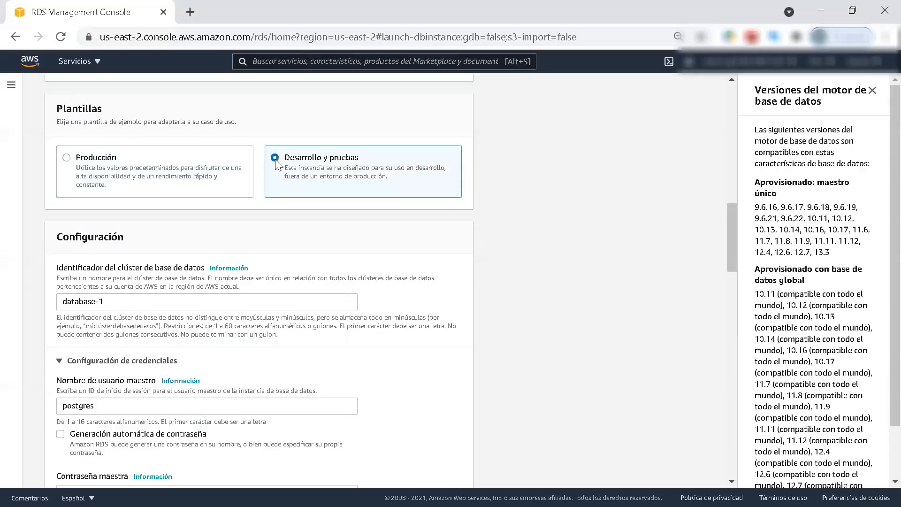
Show the browser full screen and set the database cluster identifier to ClusterDB.
{"action": "key", "text": "F11"}
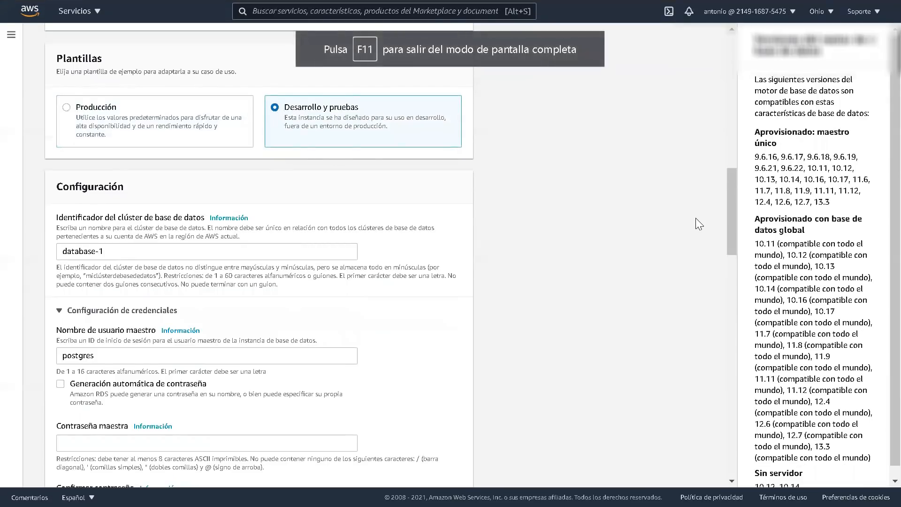
{"action": "scroll", "coordinate": [588, 199], "scroll_direction": "down", "scroll_amount": 2}
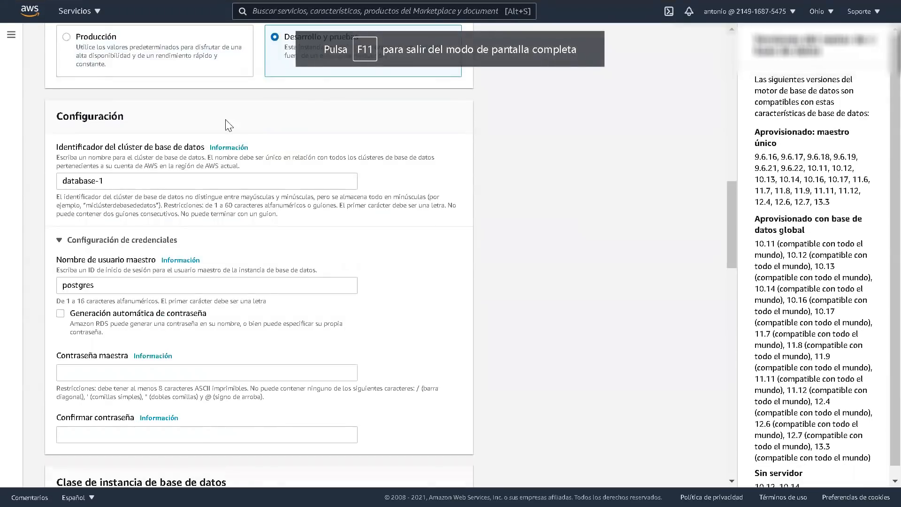
{"action": "left_click", "coordinate": [140, 179]}
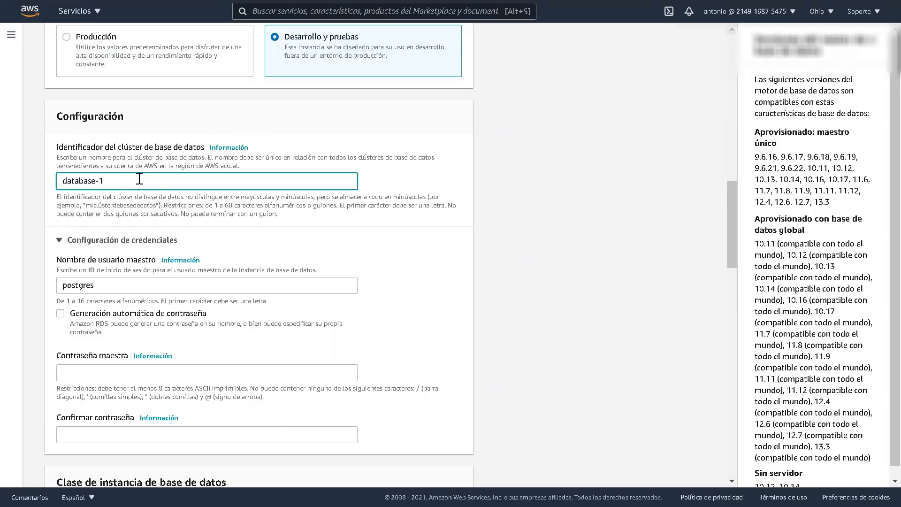
{"action": "triple_click", "coordinate": [139, 179]}
{"action": "type", "text": "clusterDB"}
{"action": "key", "text": "Home"}
{"action": "key", "text": "Delete"}
{"action": "type", "text": "c"}
{"action": "key", "text": "BackSpace"}
{"action": "type", "text": "c"}
{"action": "key", "text": "BackSpace"}
{"action": "type", "text": "C"}
Enter the master password in the credentials settings and repeat it in the confirmation field.
{"action": "left_click", "coordinate": [129, 285]}
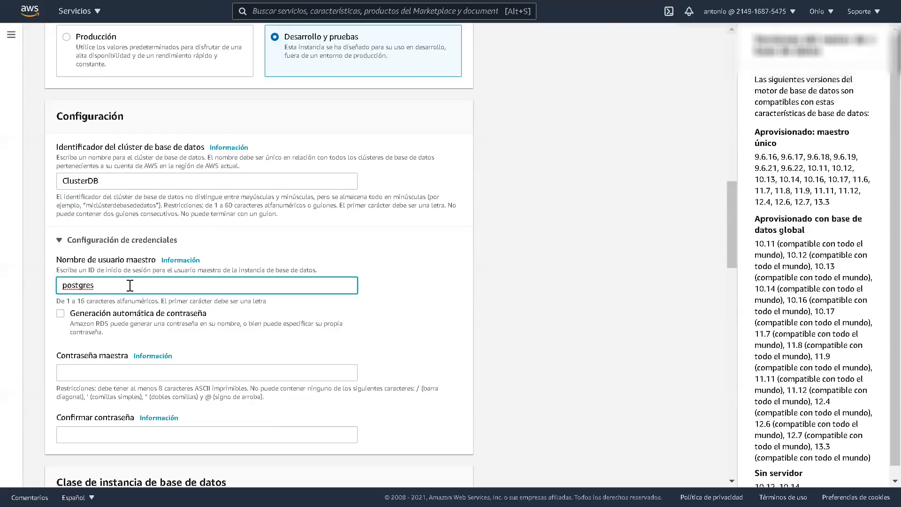
{"action": "left_click", "coordinate": [122, 375]}
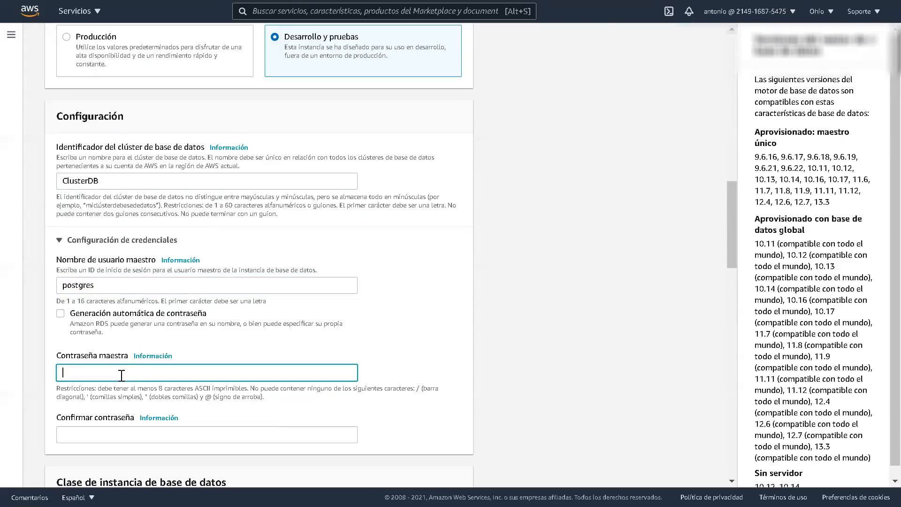
{"action": "type", "text": "***********"}
{"action": "left_click", "coordinate": [97, 434]}
{"action": "type", "text": "*****"}
{"action": "key", "text": "ctrl+a"}
{"action": "type", "text": "***********"}
Browse the memory-optimized instance classes and choose db.r6g.large for the database.
{"action": "scroll", "coordinate": [423, 188], "scroll_direction": "down", "scroll_amount": 4}
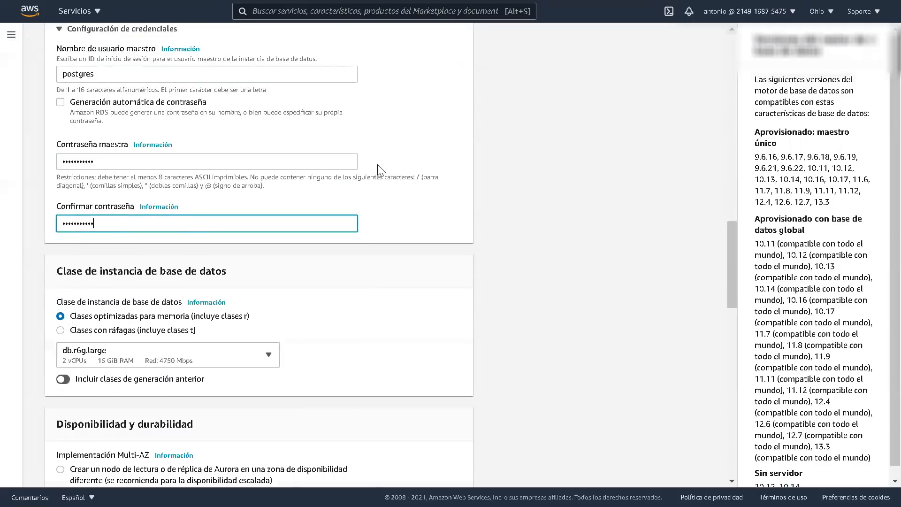
{"action": "scroll", "coordinate": [379, 170], "scroll_direction": "down", "scroll_amount": 3}
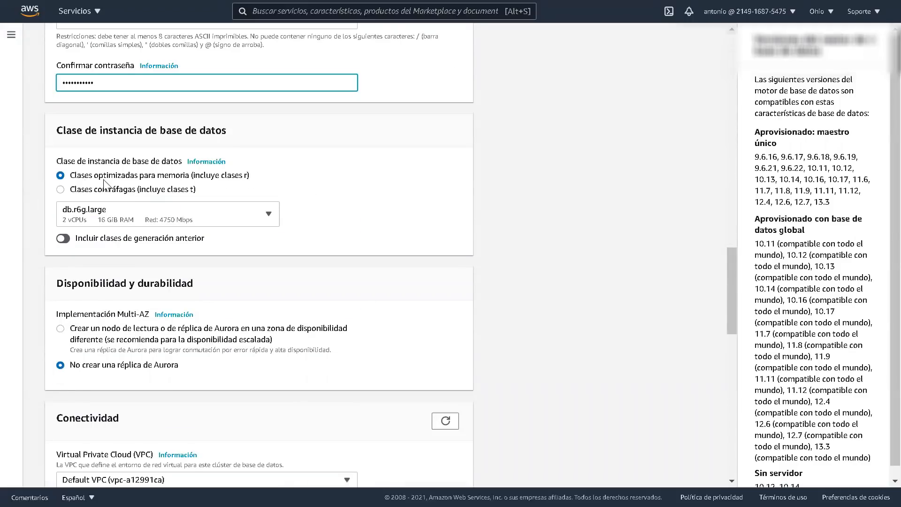
{"action": "left_click", "coordinate": [266, 214]}
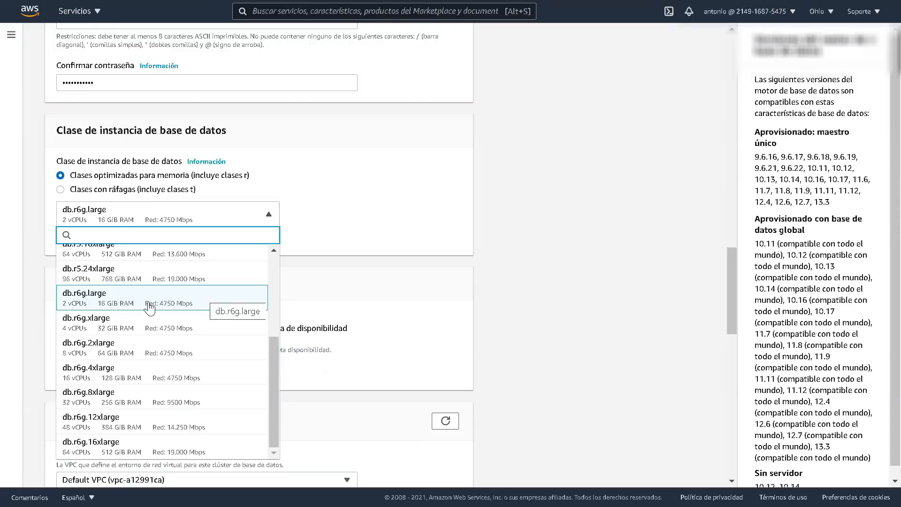
{"action": "scroll", "coordinate": [120, 310], "scroll_direction": "up", "scroll_amount": 3}
{"action": "scroll", "coordinate": [119, 310], "scroll_direction": "down", "scroll_amount": 5}
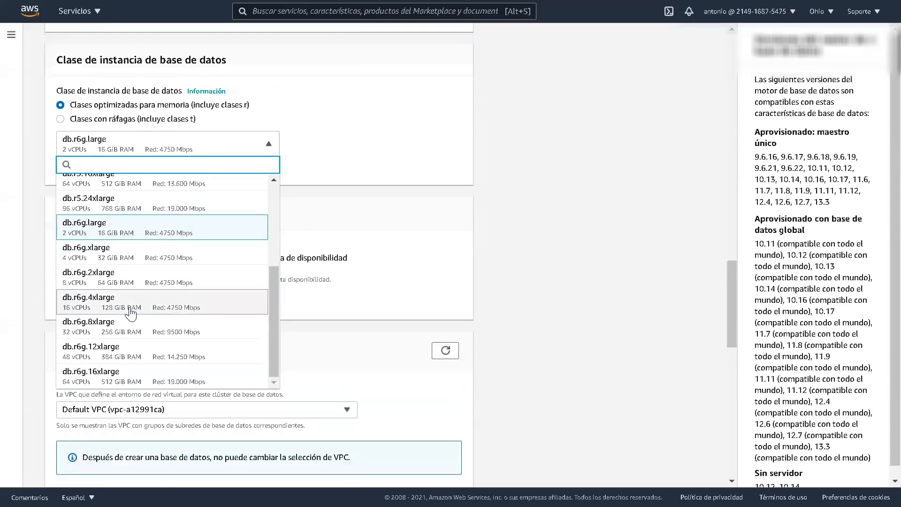
{"action": "scroll", "coordinate": [261, 141], "scroll_direction": "up", "scroll_amount": 3}
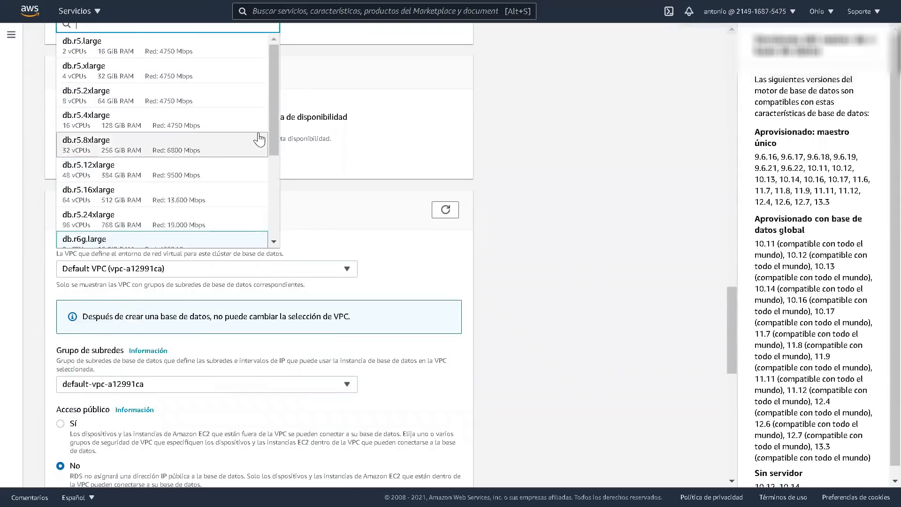
{"action": "scroll", "coordinate": [187, 143], "scroll_direction": "up", "scroll_amount": 2}
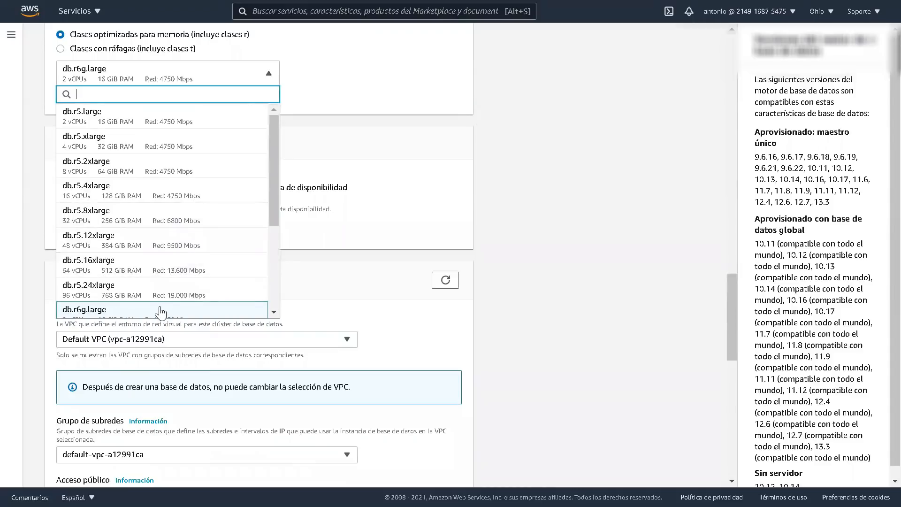
{"action": "scroll", "coordinate": [160, 275], "scroll_direction": "down", "scroll_amount": 2}
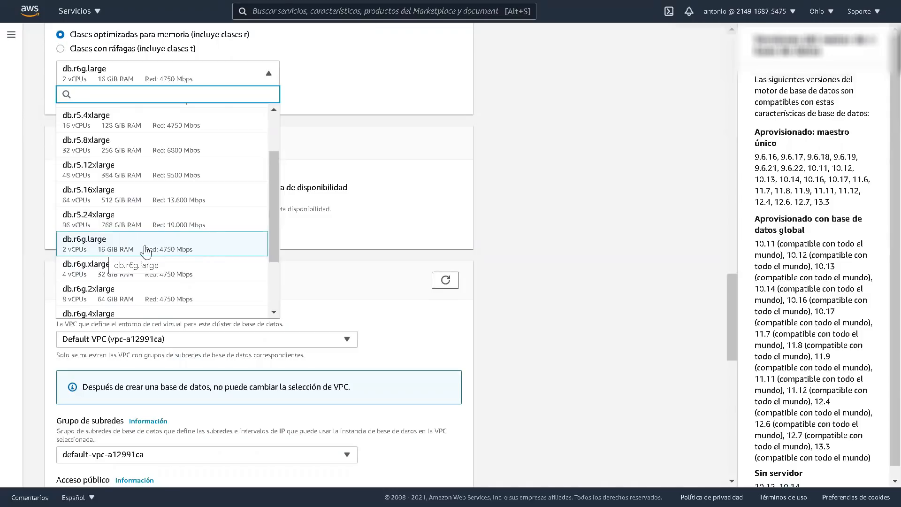
{"action": "scroll", "coordinate": [181, 253], "scroll_direction": "down", "scroll_amount": 3}
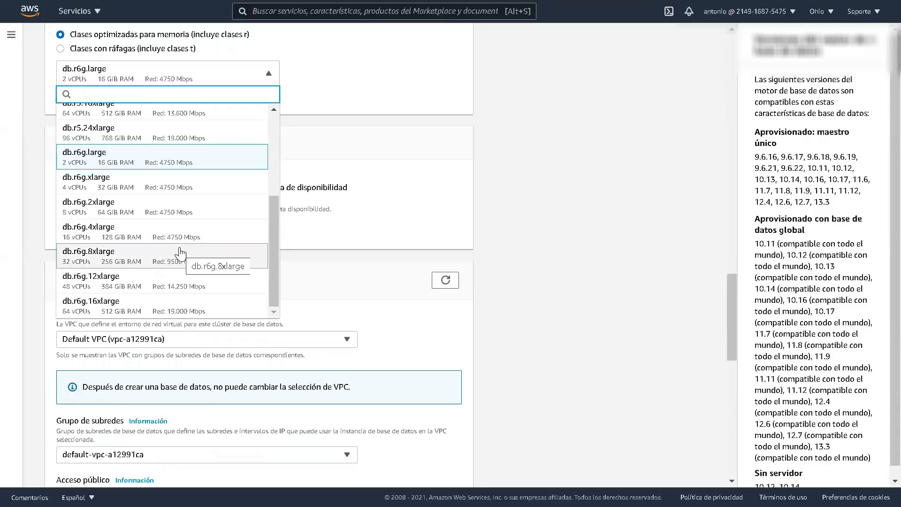
{"action": "scroll", "coordinate": [181, 253], "scroll_direction": "up", "scroll_amount": 3}
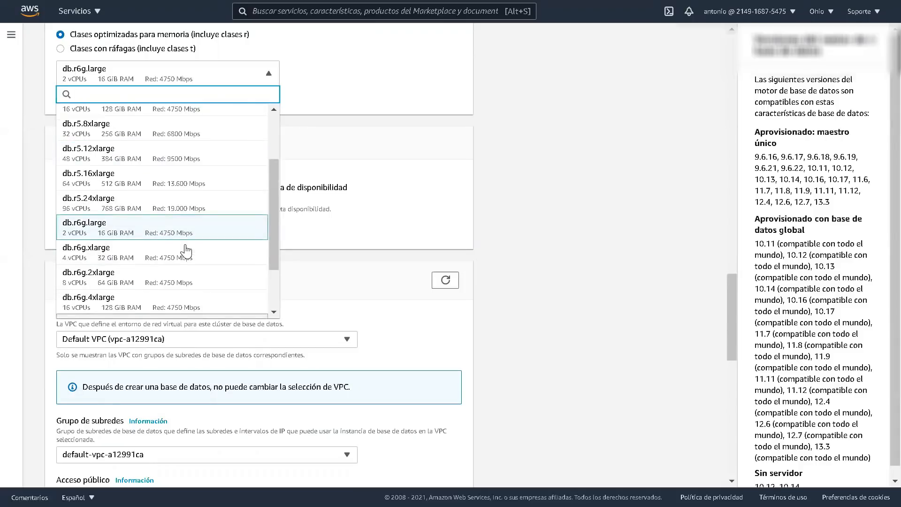
{"action": "left_click", "coordinate": [160, 235]}
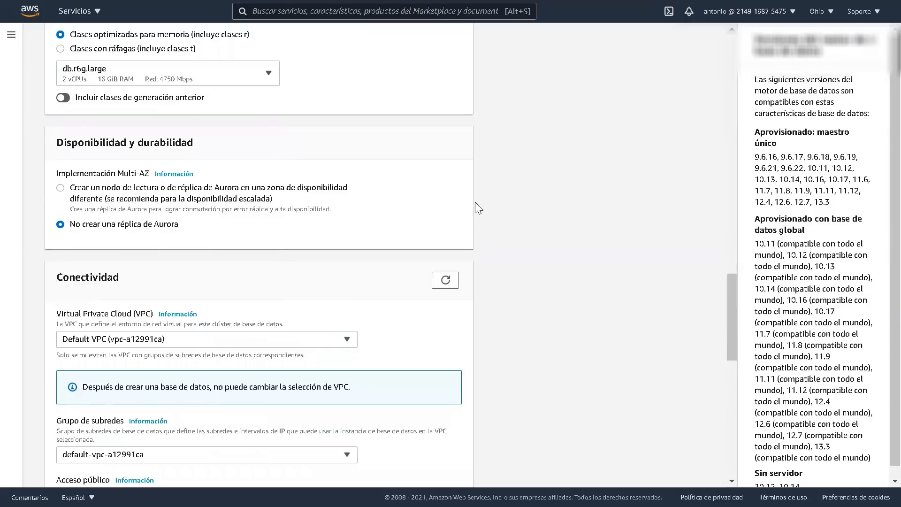
{"action": "scroll", "coordinate": [476, 205], "scroll_direction": "up", "scroll_amount": 2}
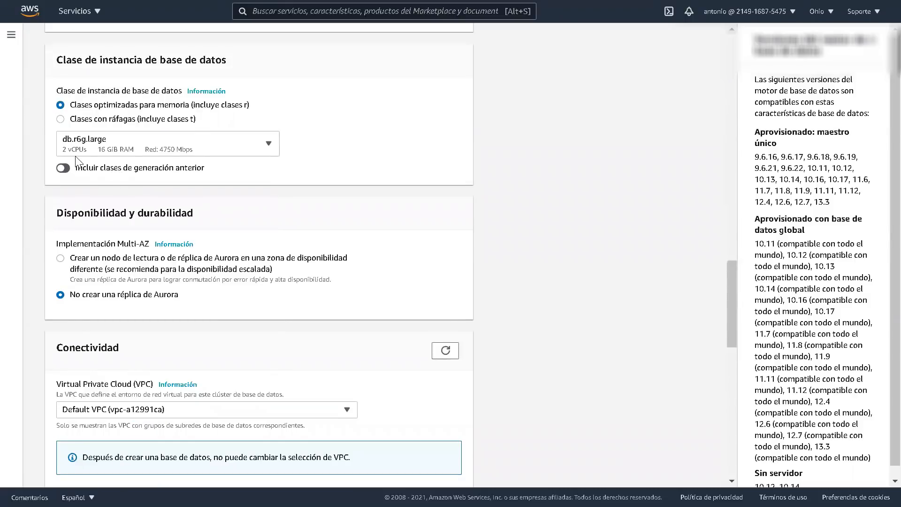
Choose Default VPC (vpc-a12991ca) as the Virtual Private Cloud for the cluster's connectivity.
{"action": "scroll", "coordinate": [201, 190], "scroll_direction": "down", "scroll_amount": 2}
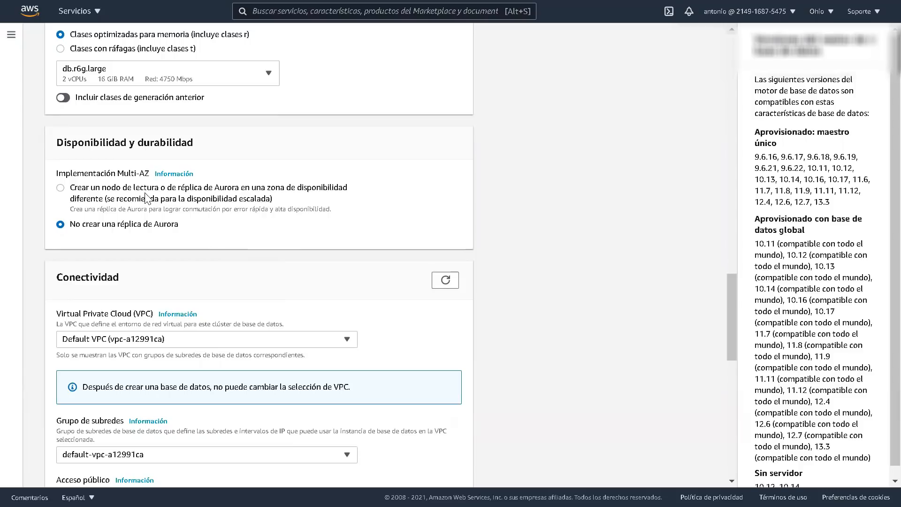
{"action": "scroll", "coordinate": [220, 242], "scroll_direction": "down", "scroll_amount": 2}
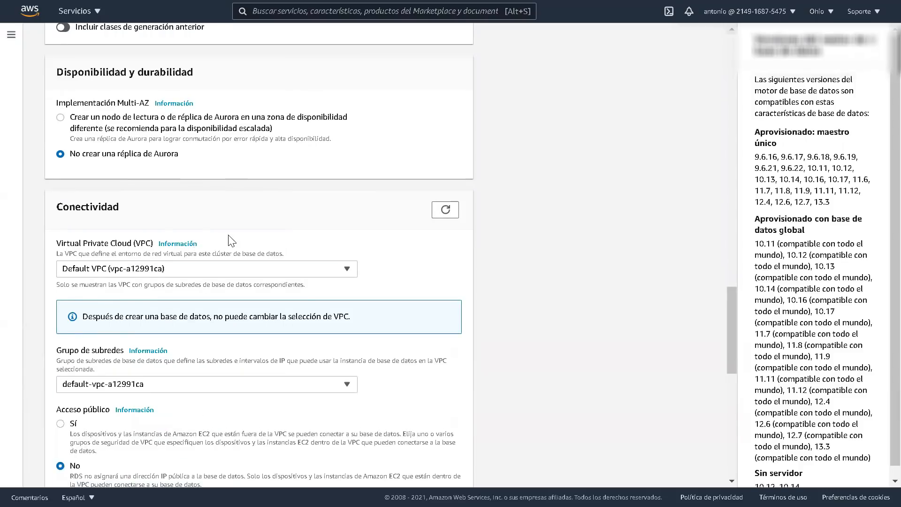
{"action": "scroll", "coordinate": [229, 239], "scroll_direction": "down", "scroll_amount": 2}
{"action": "scroll", "coordinate": [207, 232], "scroll_direction": "down", "scroll_amount": 2}
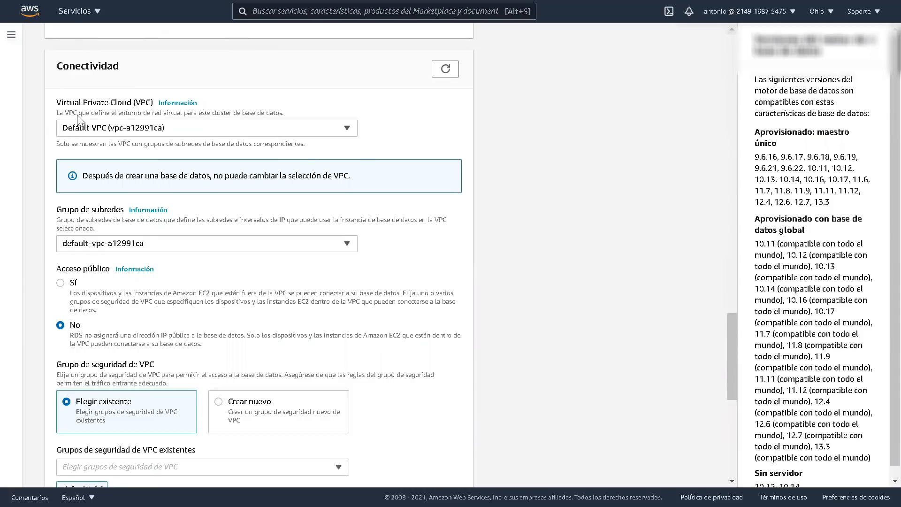
{"action": "left_click", "coordinate": [345, 129]}
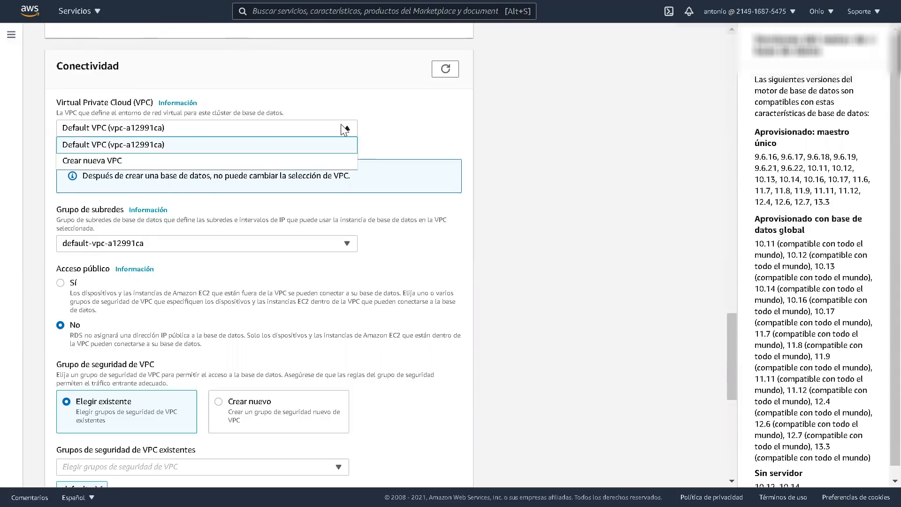
{"action": "left_click", "coordinate": [234, 147]}
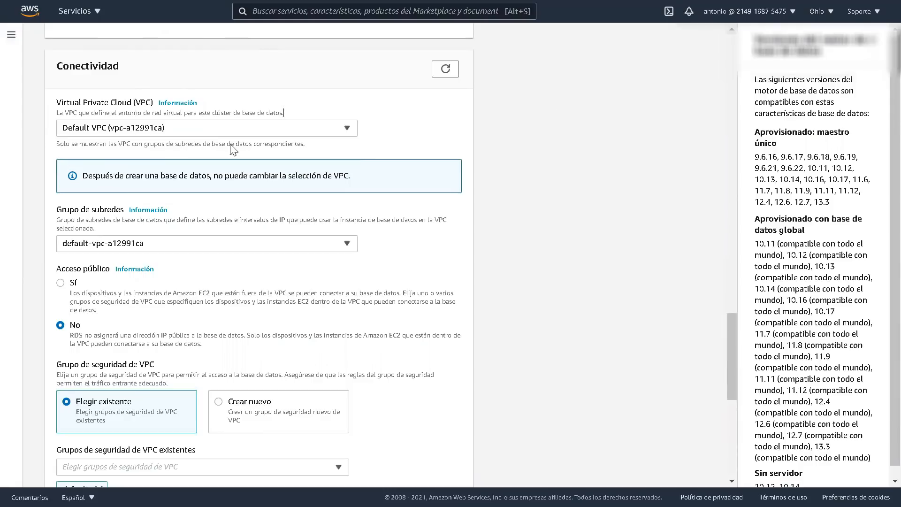
Choose default-vpc-a12991ca as the subnet group and set public access to Sí.
{"action": "scroll", "coordinate": [235, 130], "scroll_direction": "down", "scroll_amount": 2}
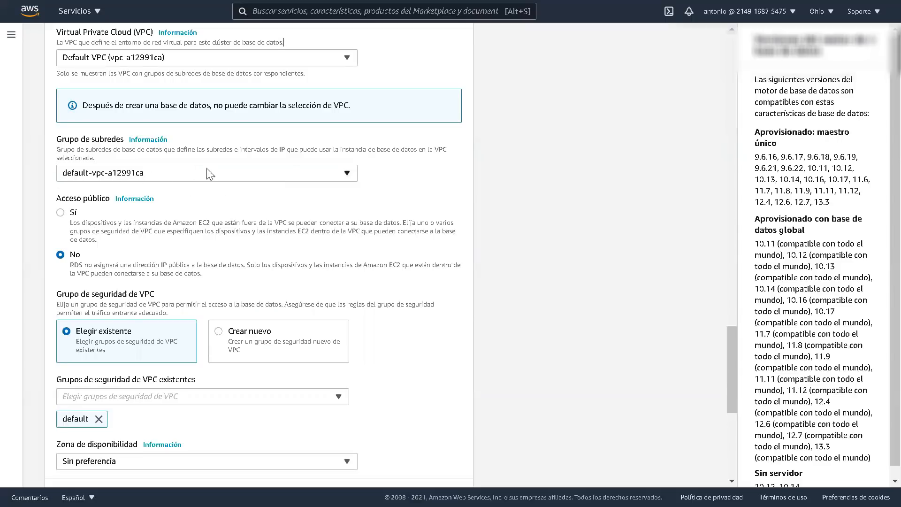
{"action": "left_click", "coordinate": [289, 172]}
{"action": "left_click", "coordinate": [116, 188]}
{"action": "scroll", "coordinate": [387, 188], "scroll_direction": "down", "scroll_amount": 2}
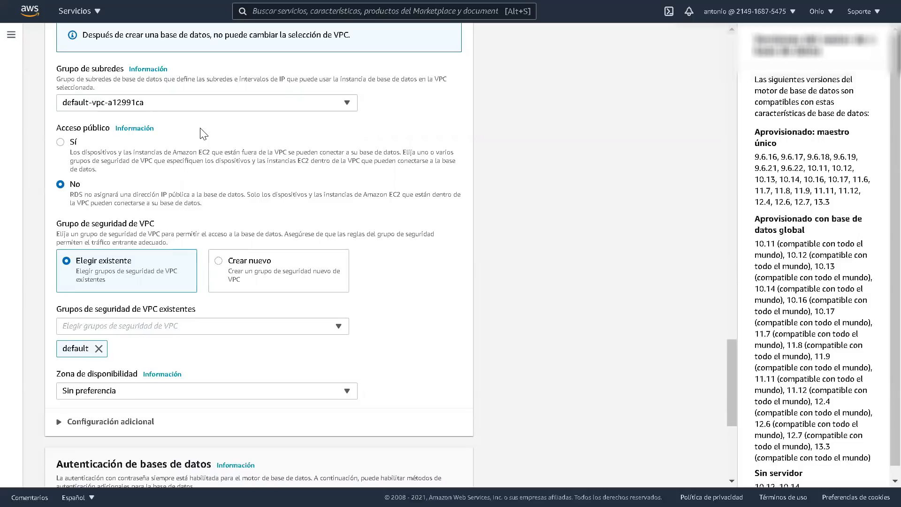
{"action": "left_click", "coordinate": [60, 143]}
Set the cluster's availability zone to us-east-2a.
{"action": "scroll", "coordinate": [155, 177], "scroll_direction": "down", "scroll_amount": 2}
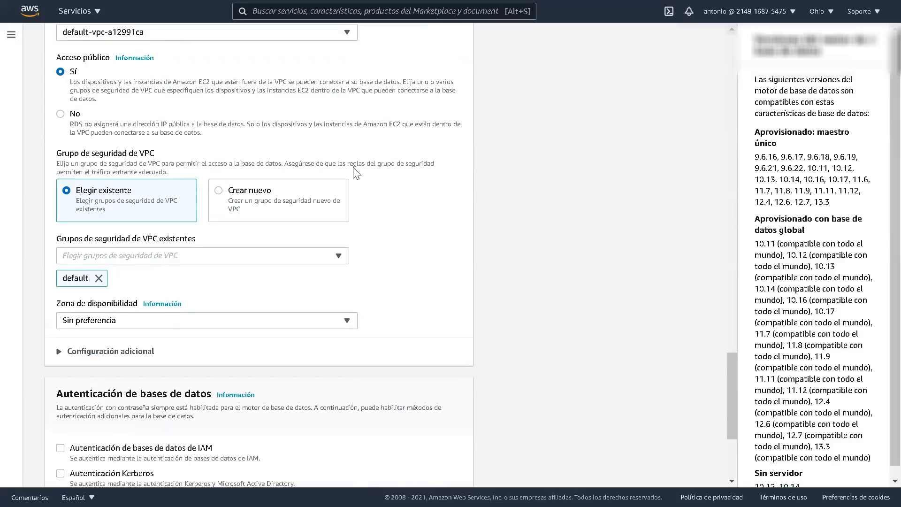
{"action": "scroll", "coordinate": [354, 168], "scroll_direction": "down", "scroll_amount": 2}
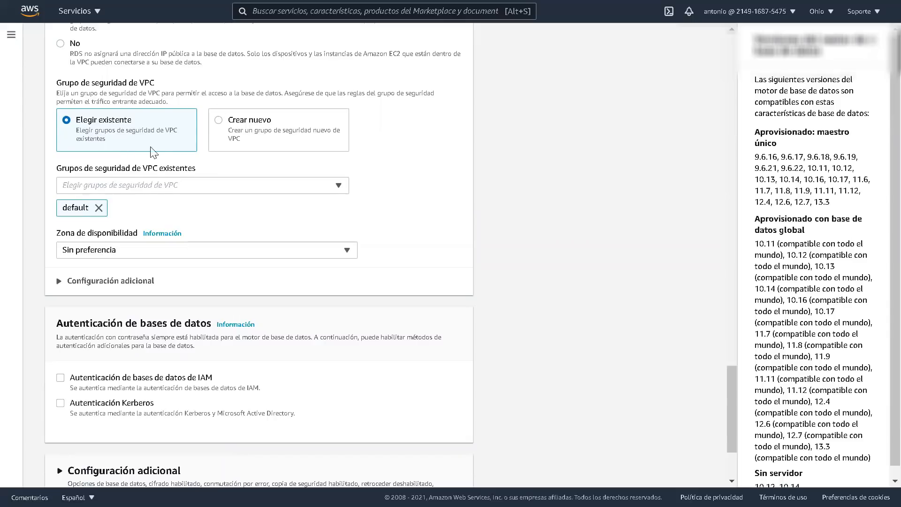
{"action": "scroll", "coordinate": [164, 156], "scroll_direction": "down", "scroll_amount": 2}
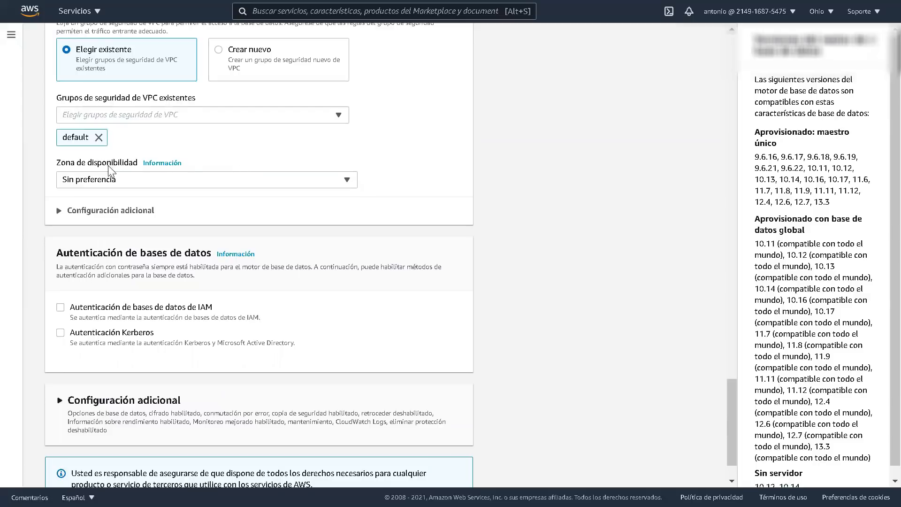
{"action": "left_click", "coordinate": [223, 180]}
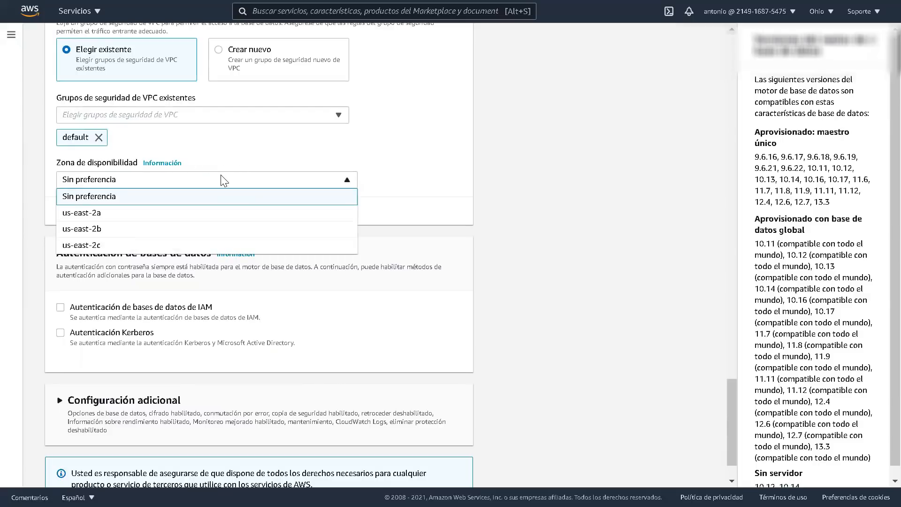
{"action": "left_click", "coordinate": [223, 181]}
{"action": "left_click", "coordinate": [221, 179]}
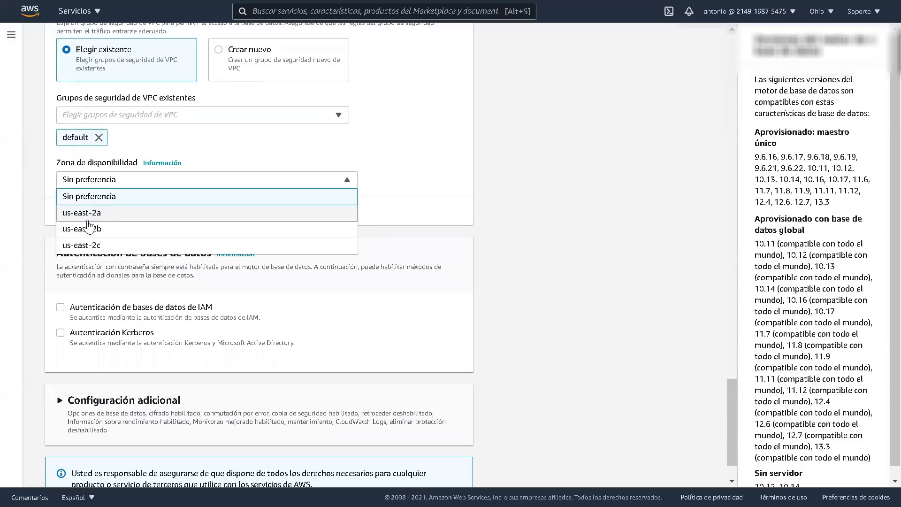
{"action": "left_click", "coordinate": [105, 214]}
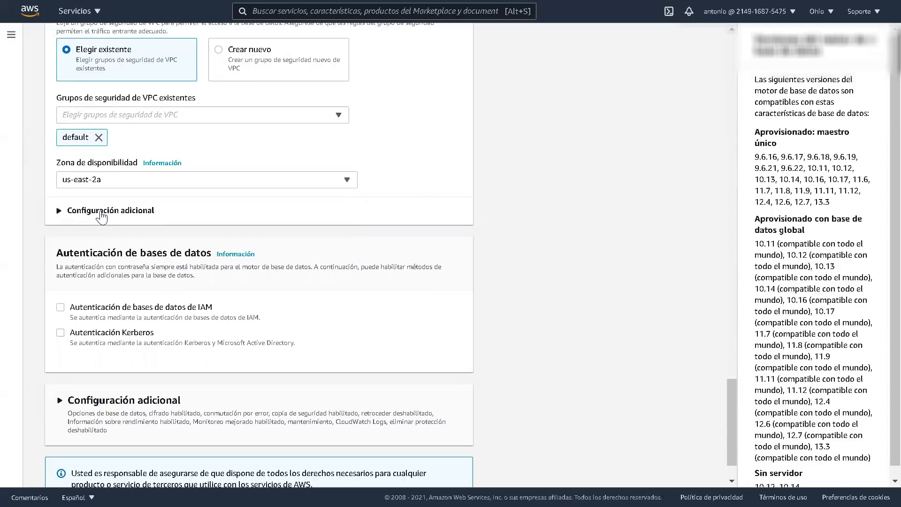
Create the database with the configured settings and dismiss the browser's offer to save the password.
{"action": "scroll", "coordinate": [481, 183], "scroll_direction": "down", "scroll_amount": 1}
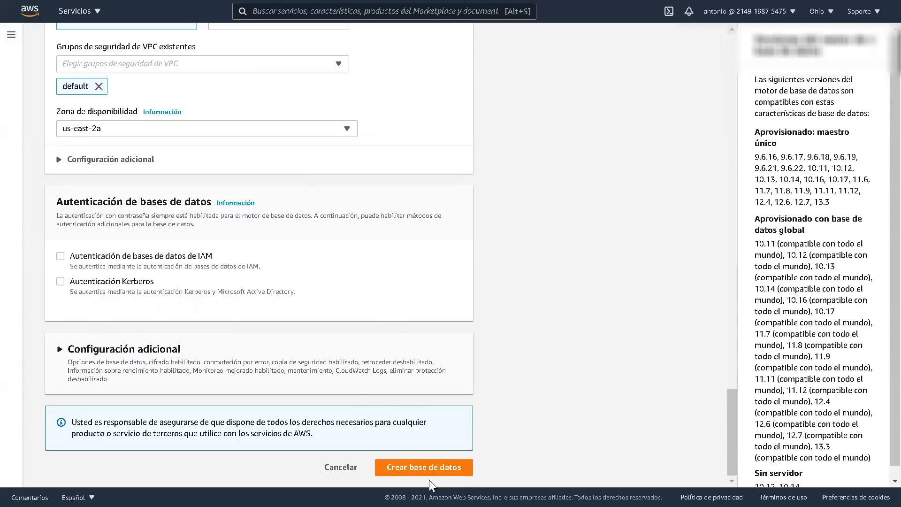
{"action": "left_click", "coordinate": [436, 468]}
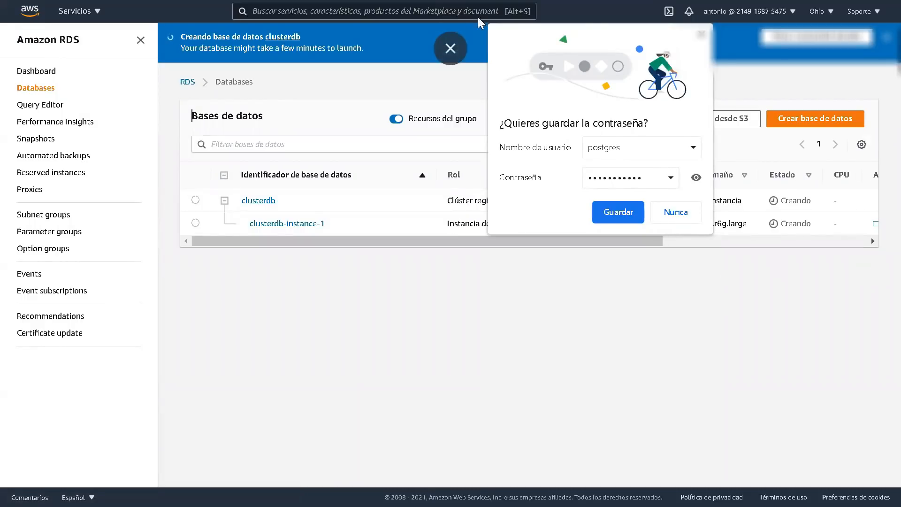
{"action": "left_click", "coordinate": [702, 35]}
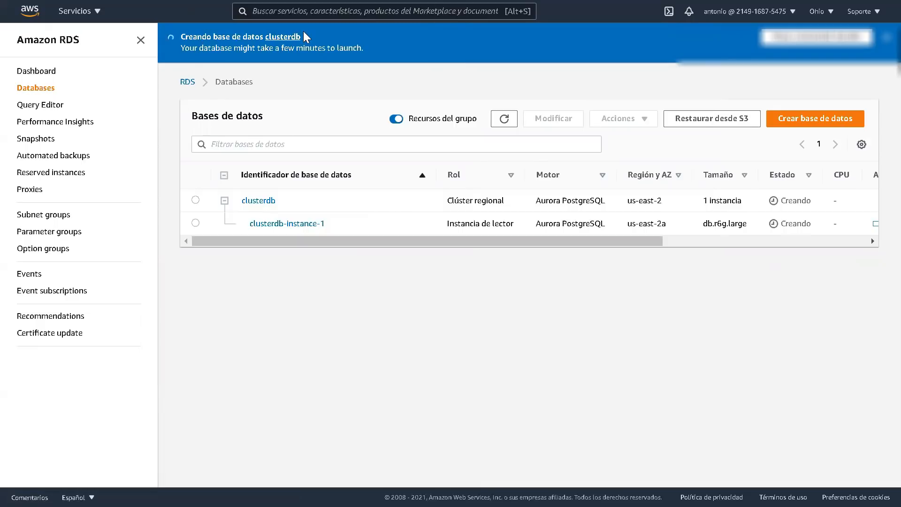
Check the creation status and other details of clusterdb and its instance in the database list.
{"action": "left_click_drag", "start_coordinate": [372, 241], "coordinate": [535, 228]}
{"action": "left_click_drag", "start_coordinate": [564, 201], "coordinate": [543, 200]}
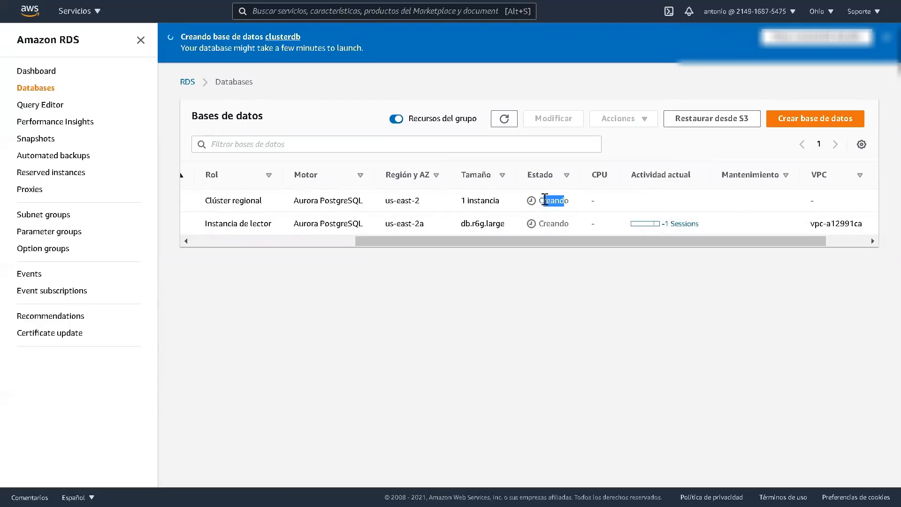
{"action": "left_click_drag", "start_coordinate": [701, 242], "coordinate": [508, 258]}
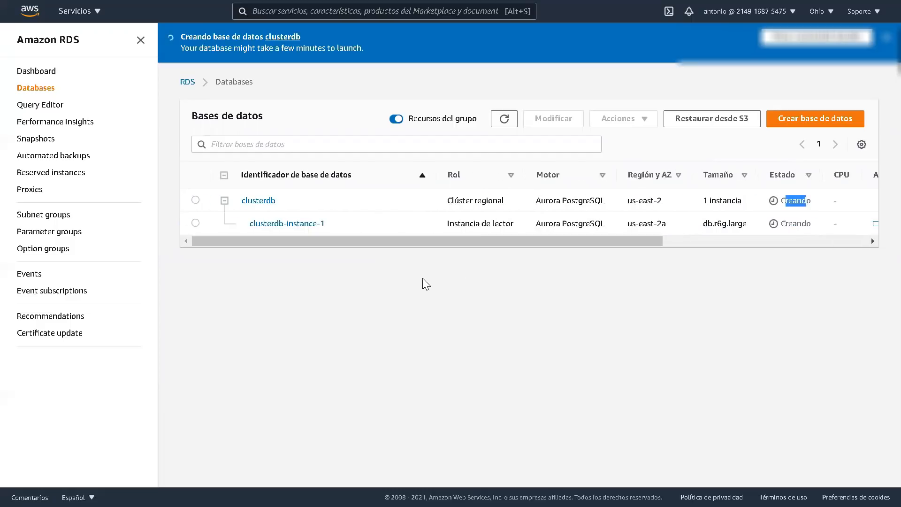
{"action": "double_click", "coordinate": [275, 202]}
{"action": "left_click", "coordinate": [286, 199]}
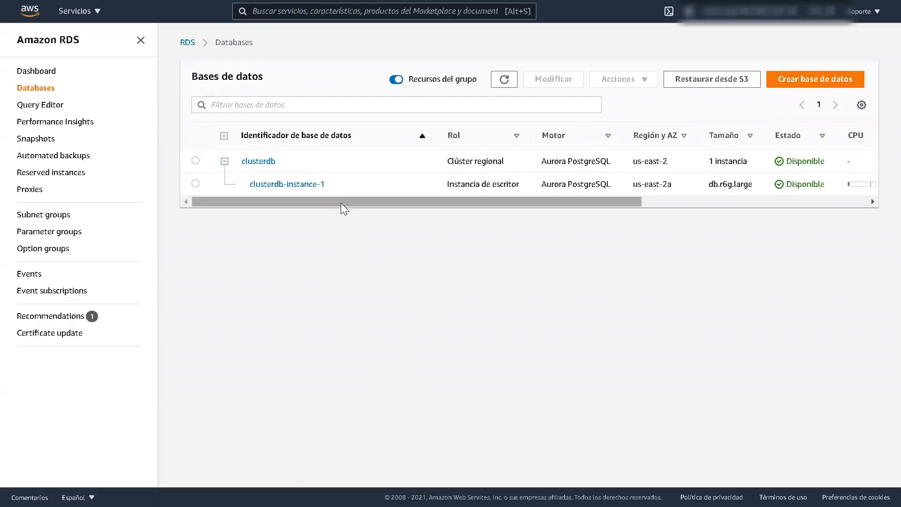
Check whether clusterdb and clusterdb-instance-1 are available by reviewing the Estado column.
{"action": "left_click_drag", "start_coordinate": [345, 200], "coordinate": [304, 198]}
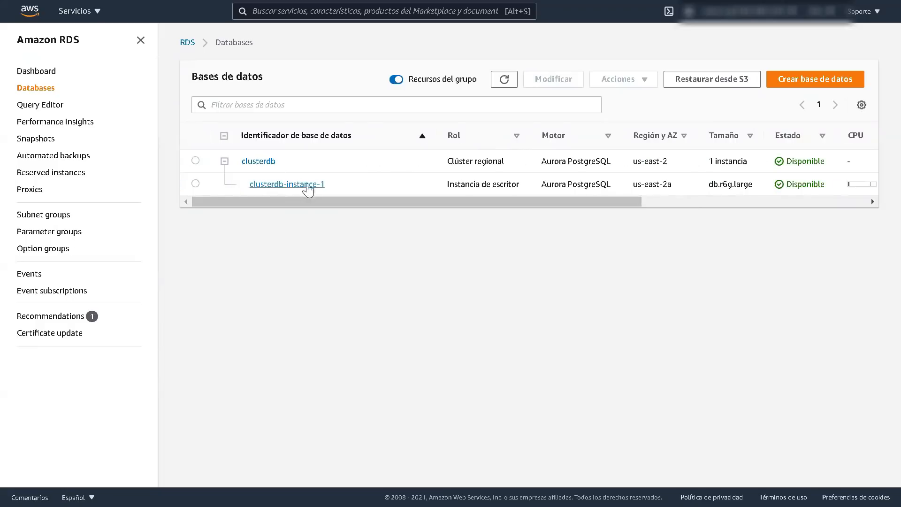
{"action": "left_click_drag", "start_coordinate": [399, 201], "coordinate": [550, 201]}
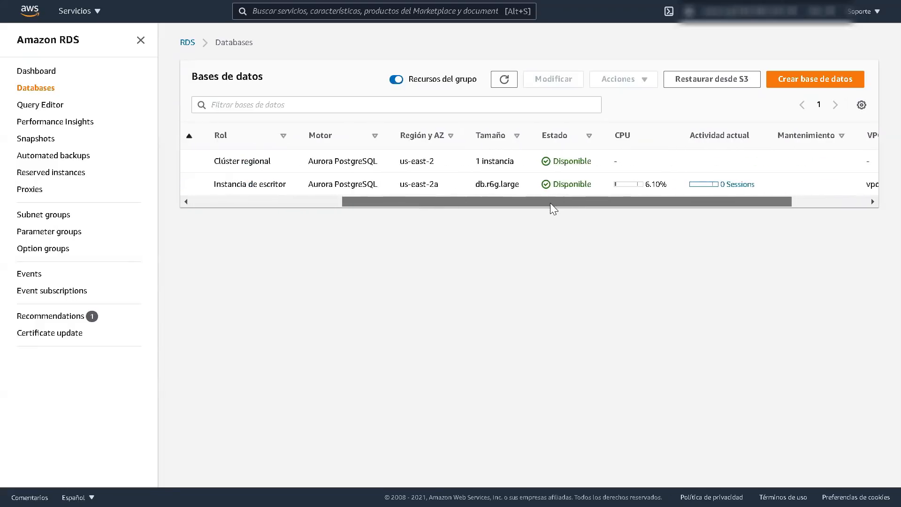
{"action": "double_click", "coordinate": [573, 162]}
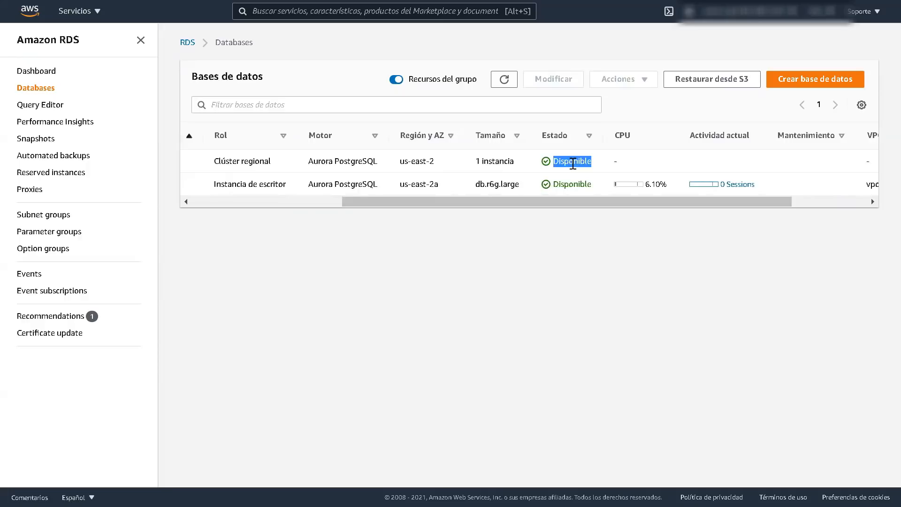
{"action": "left_click", "coordinate": [569, 182]}
{"action": "left_click_drag", "start_coordinate": [575, 195], "coordinate": [337, 205]}
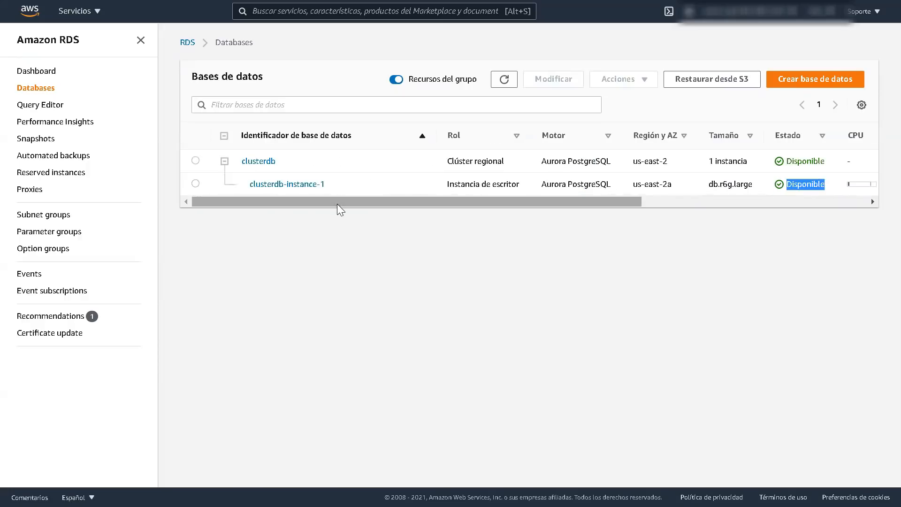
Open the default VPC security group of clusterdb-instance-1 and bring up its inbound rules.
{"action": "left_click", "coordinate": [197, 184]}
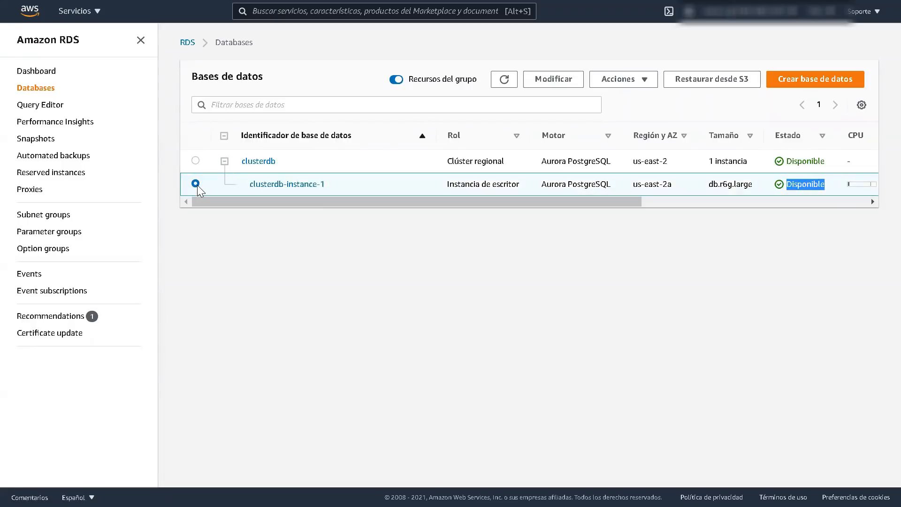
{"action": "left_click", "coordinate": [275, 183]}
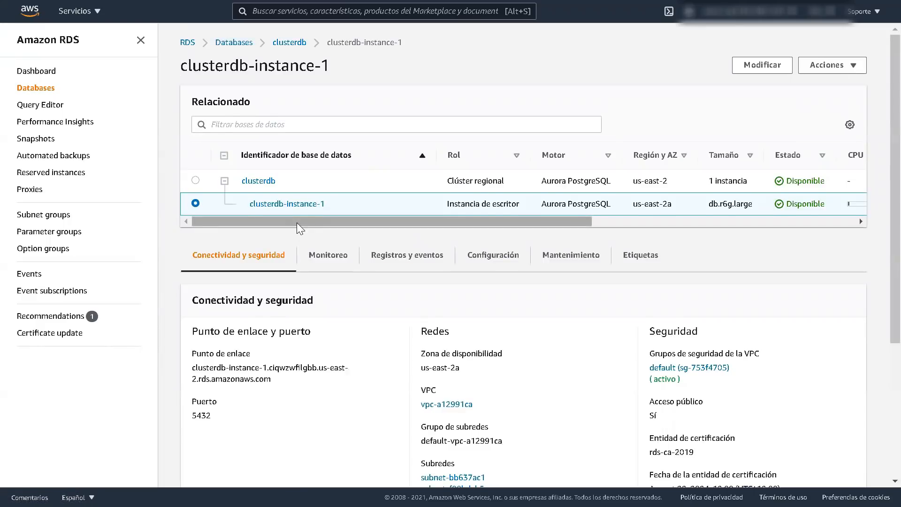
{"action": "scroll", "coordinate": [435, 227], "scroll_direction": "down", "scroll_amount": 2}
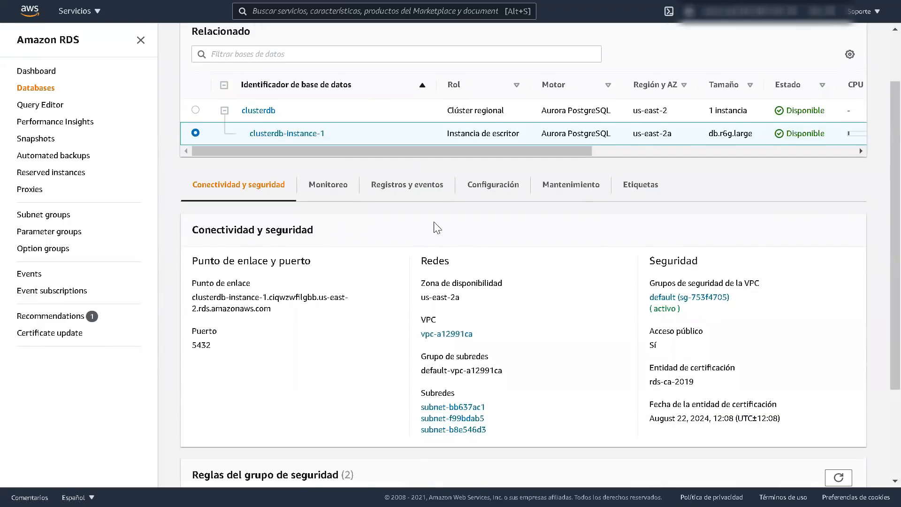
{"action": "left_click", "coordinate": [711, 298]}
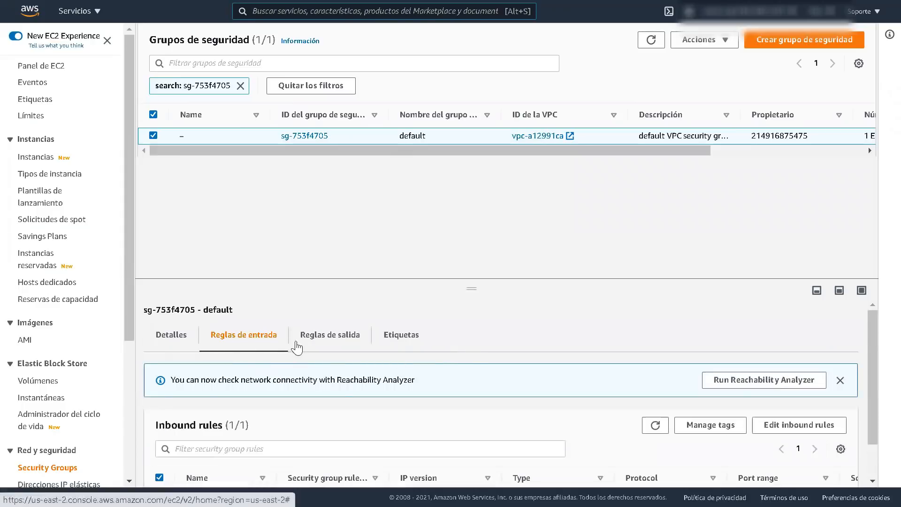
{"action": "scroll", "coordinate": [693, 390], "scroll_direction": "down", "scroll_amount": 2}
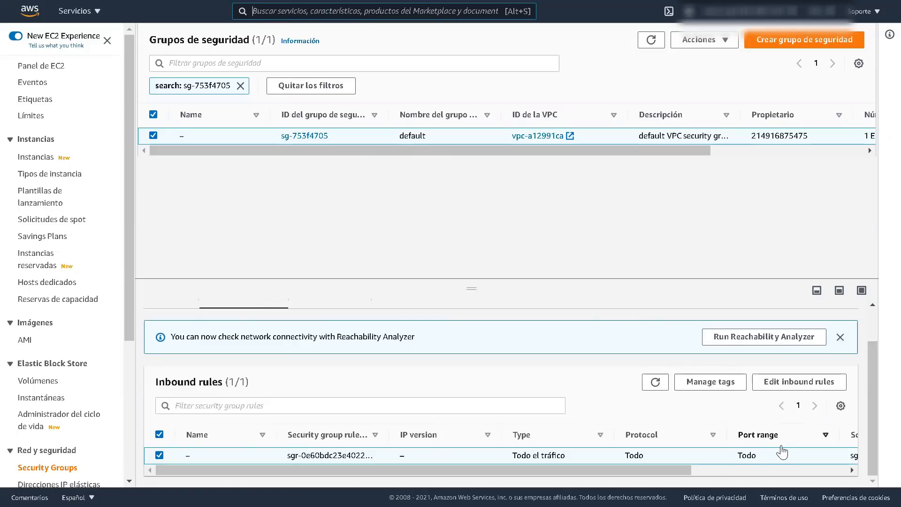
Edit the security group's inbound rules and add a new rule of type PostgreSQL.
{"action": "left_click", "coordinate": [805, 388]}
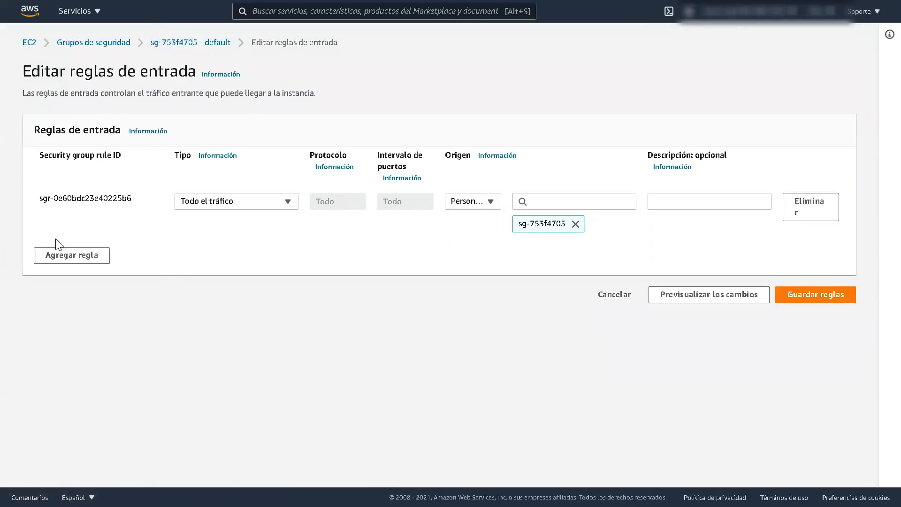
{"action": "left_click", "coordinate": [71, 256]}
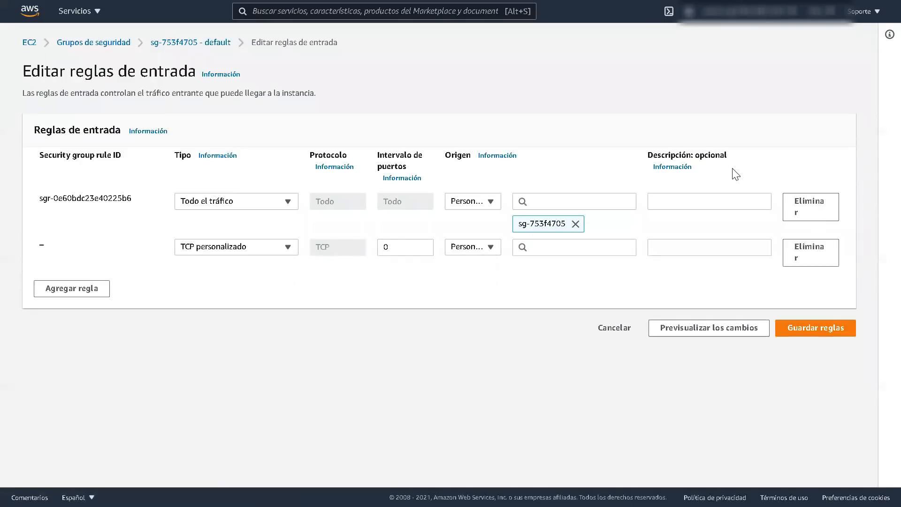
{"action": "left_click", "coordinate": [288, 247]}
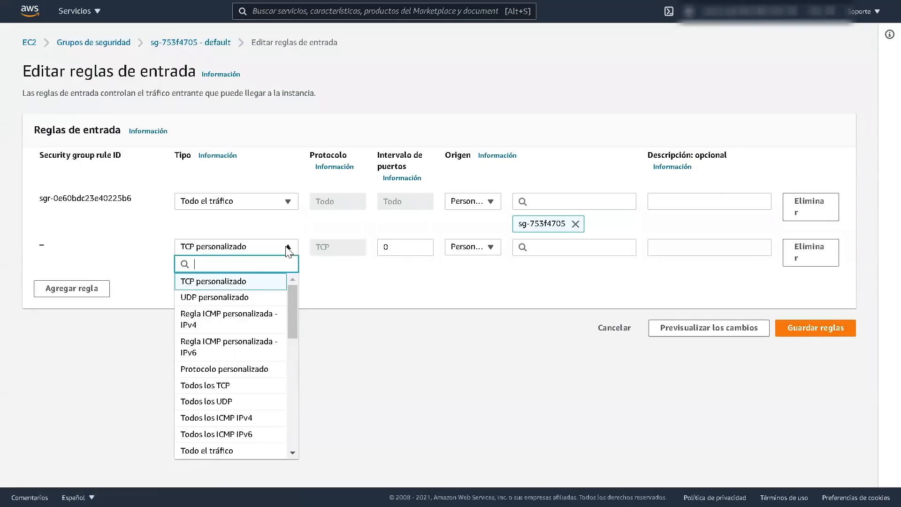
{"action": "scroll", "coordinate": [210, 334], "scroll_direction": "down", "scroll_amount": 3}
{"action": "scroll", "coordinate": [210, 335], "scroll_direction": "down", "scroll_amount": 3}
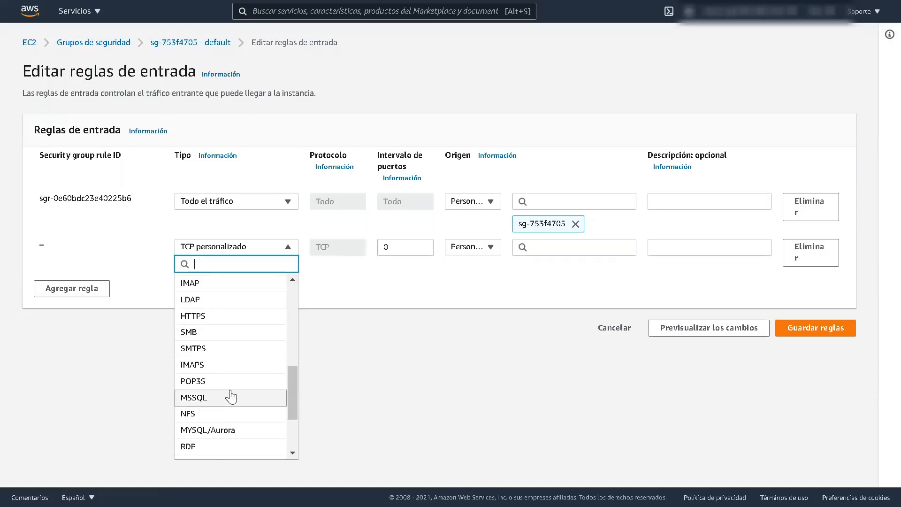
{"action": "scroll", "coordinate": [231, 397], "scroll_direction": "down", "scroll_amount": 2}
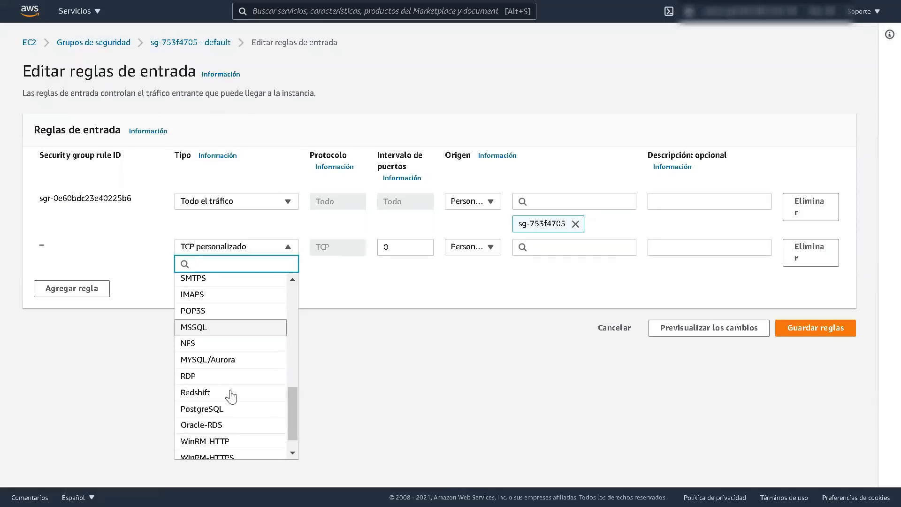
{"action": "left_click", "coordinate": [221, 415]}
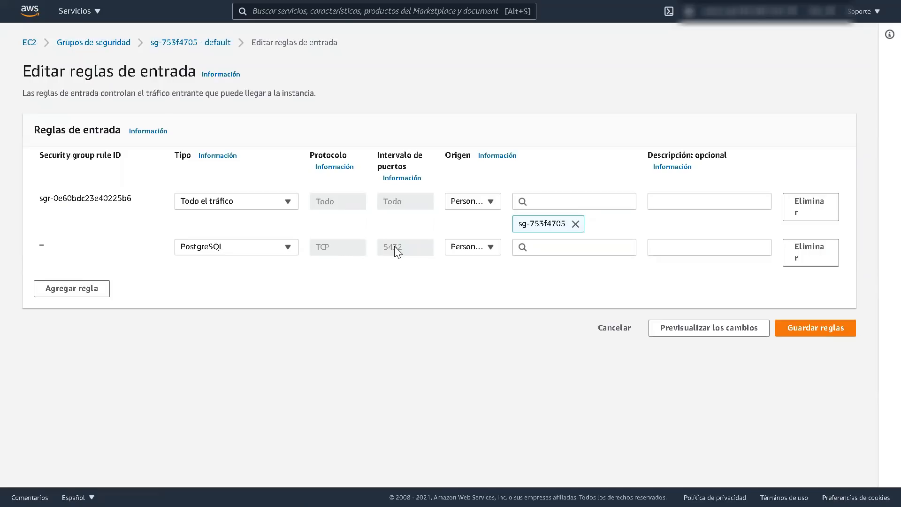
Set the new PostgreSQL rule's source to Anywhere-IPv4 and save the inbound rules.
{"action": "left_click", "coordinate": [490, 248]}
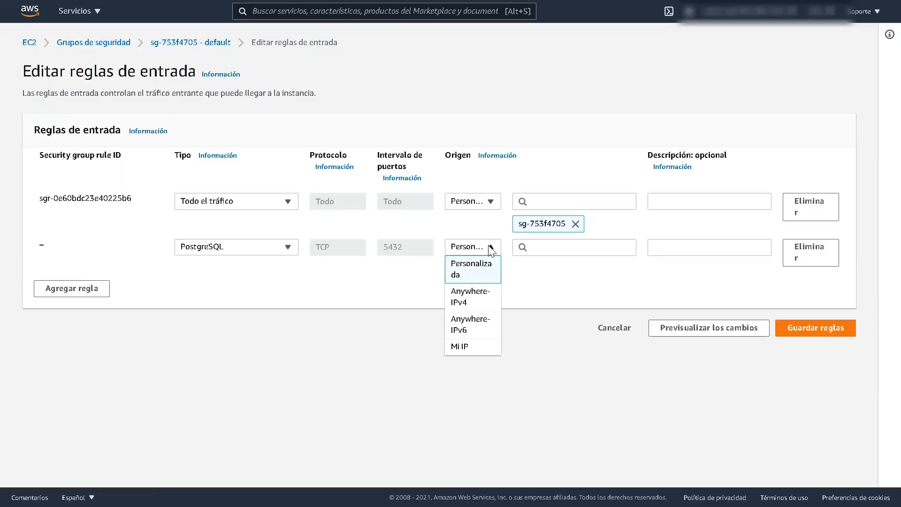
{"action": "left_click", "coordinate": [475, 305]}
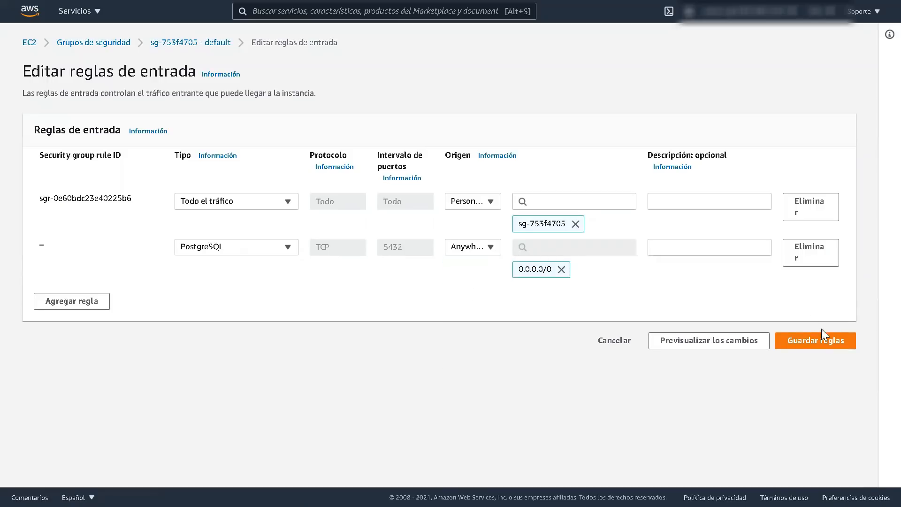
{"action": "left_click", "coordinate": [830, 339]}
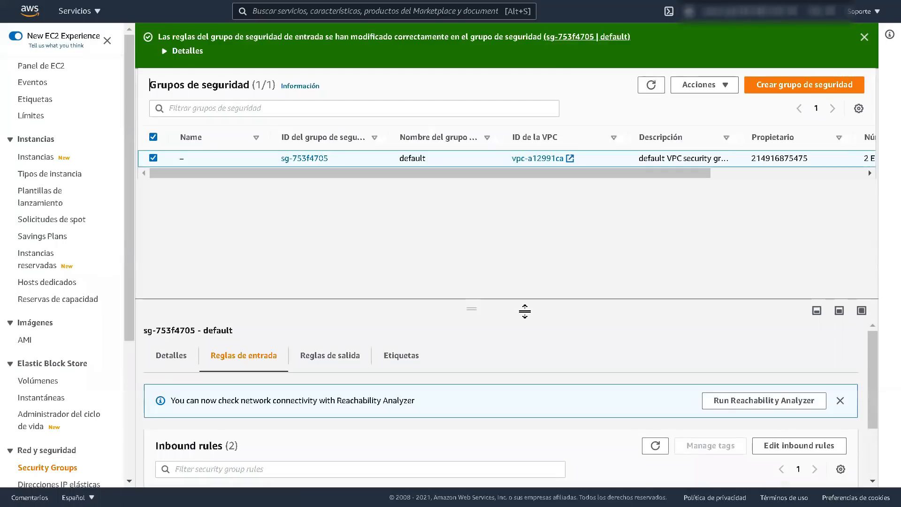
Check the type, protocol, port range and source of the PostgreSQL rule in the inbound rules list.
{"action": "scroll", "coordinate": [728, 333], "scroll_direction": "down", "scroll_amount": 2}
{"action": "left_click_drag", "start_coordinate": [624, 479], "coordinate": [657, 478]}
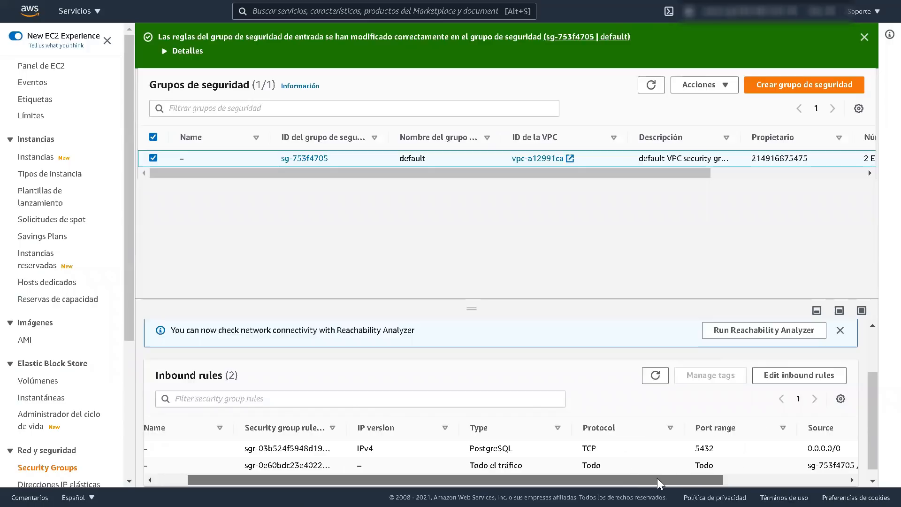
{"action": "double_click", "coordinate": [586, 448]}
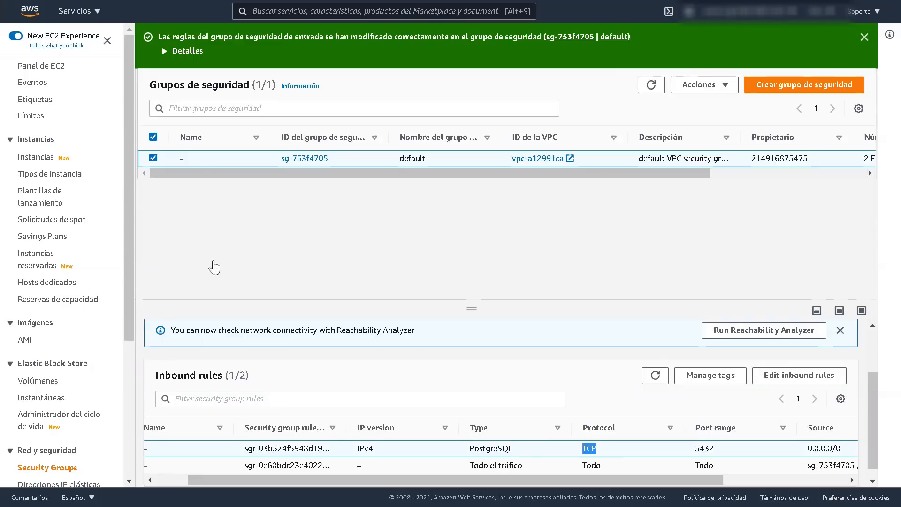
Switch to DBeaver and create a new database connection with the PostgreSQL driver, proceeding to its connection settings.
{"action": "key", "text": "alt+Tab"}
{"action": "left_click", "coordinate": [413, 201]}
{"action": "key", "text": "alt+Tab"}
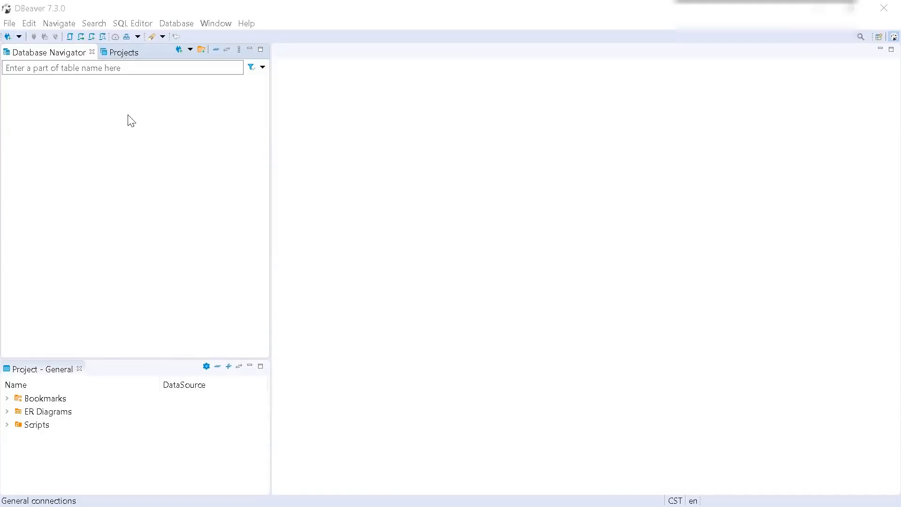
{"action": "left_click", "coordinate": [8, 41]}
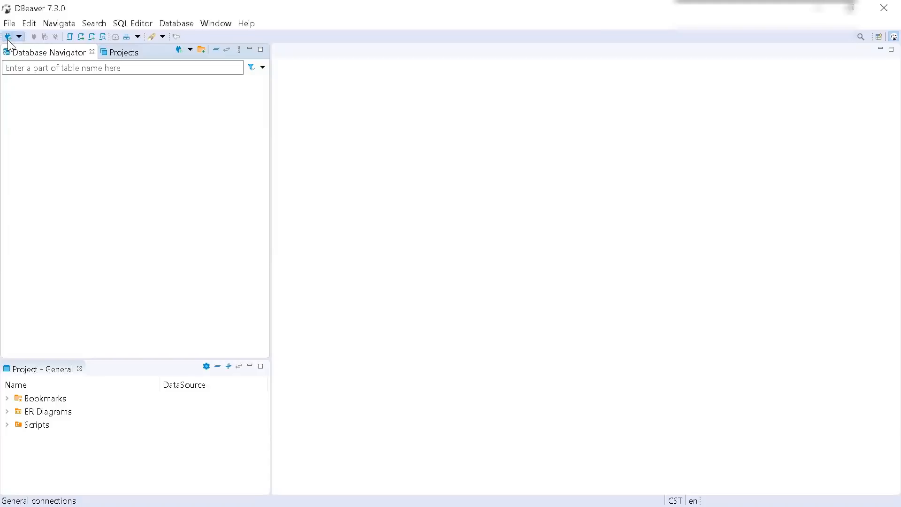
{"action": "left_click", "coordinate": [315, 171]}
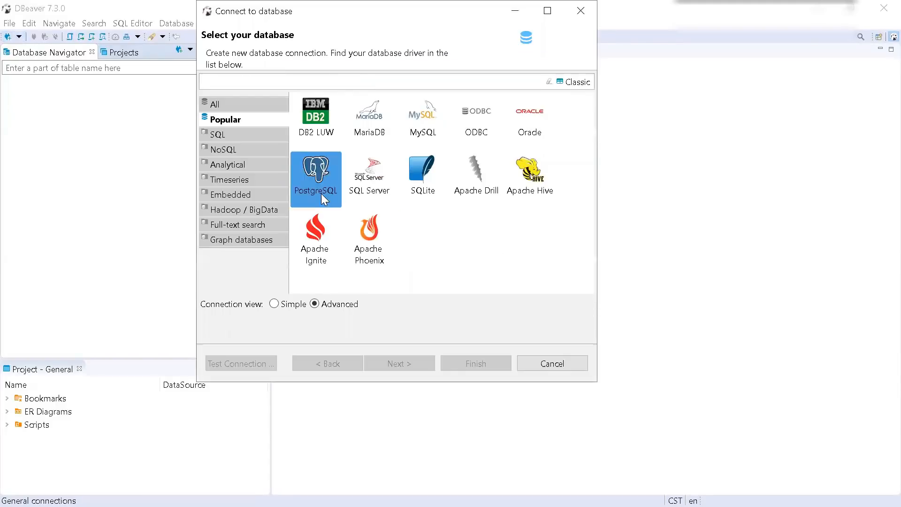
{"action": "left_click", "coordinate": [310, 175]}
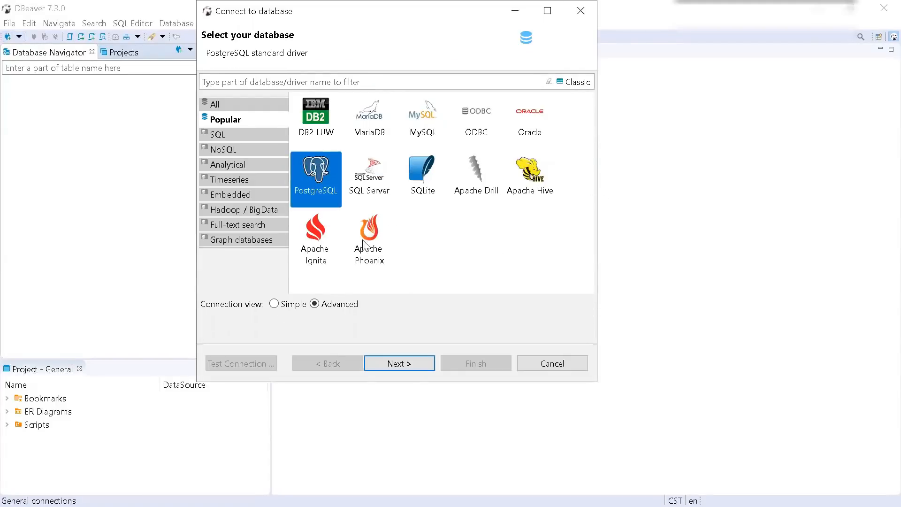
{"action": "left_click", "coordinate": [403, 364]}
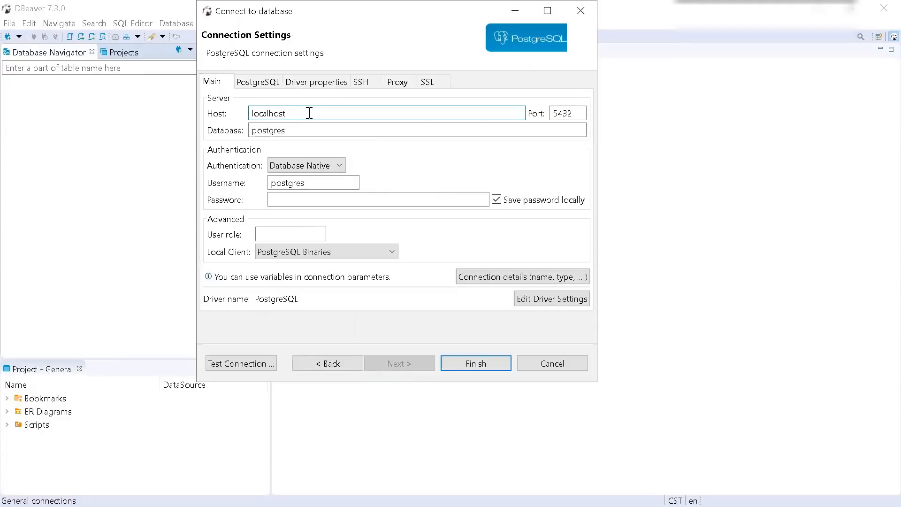
Switch back to the AWS console, search for rds and open the details of clusterdb-instance-1 from the database instances.
{"action": "key", "text": "alt+Tab"}
{"action": "key", "text": "alt+Tab"}
{"action": "key", "text": "alt+Tab"}
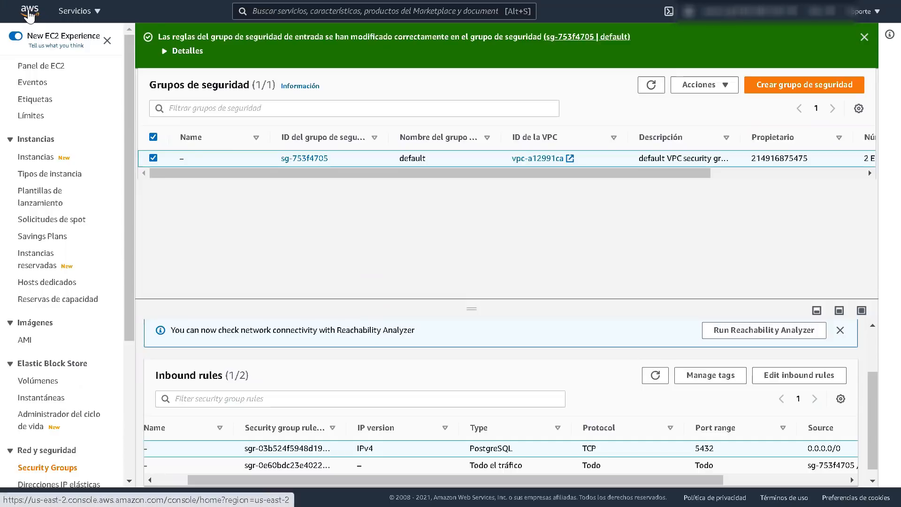
{"action": "left_click", "coordinate": [338, 8]}
{"action": "type", "text": "rds"}
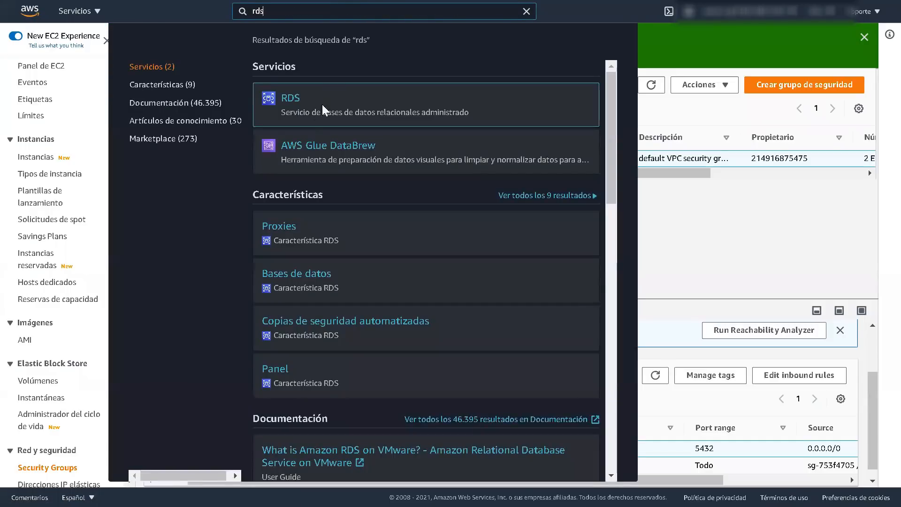
{"action": "left_click", "coordinate": [284, 99]}
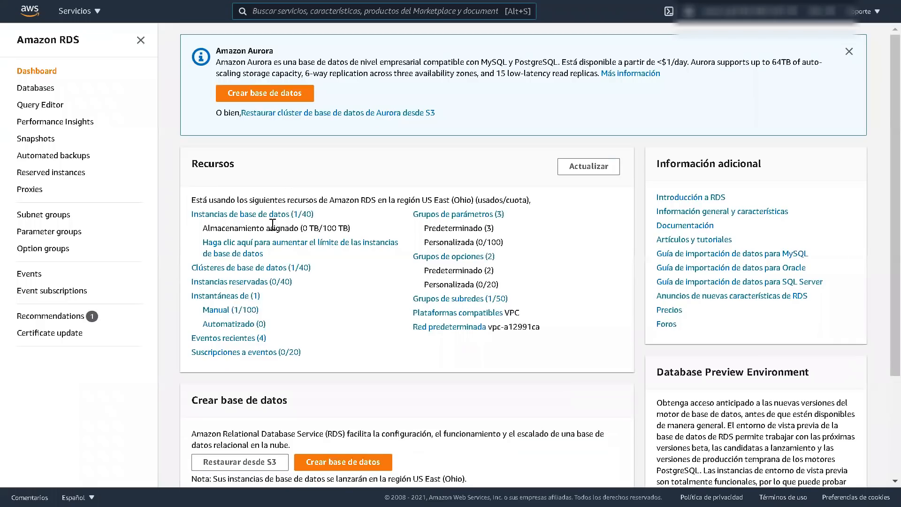
{"action": "left_click", "coordinate": [279, 210]}
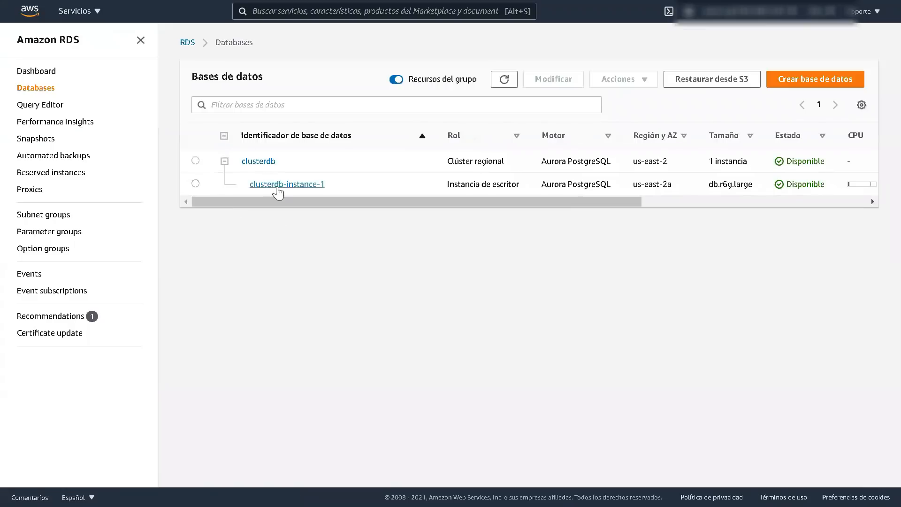
{"action": "left_click", "coordinate": [283, 185]}
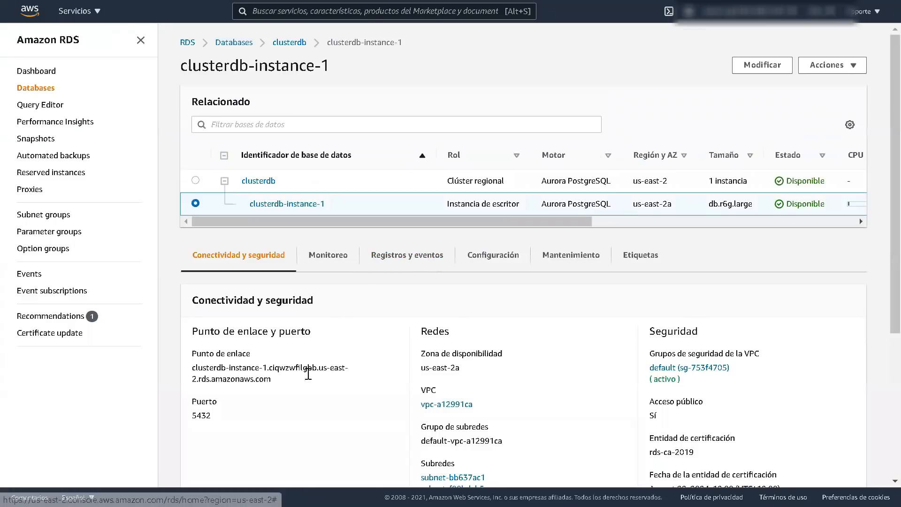
Copy the instance's endpoint and use it to replace the host in DBeaver's PostgreSQL connection settings.
{"action": "left_click_drag", "start_coordinate": [277, 381], "coordinate": [187, 369]}
{"action": "key", "text": "ctrl+c"}
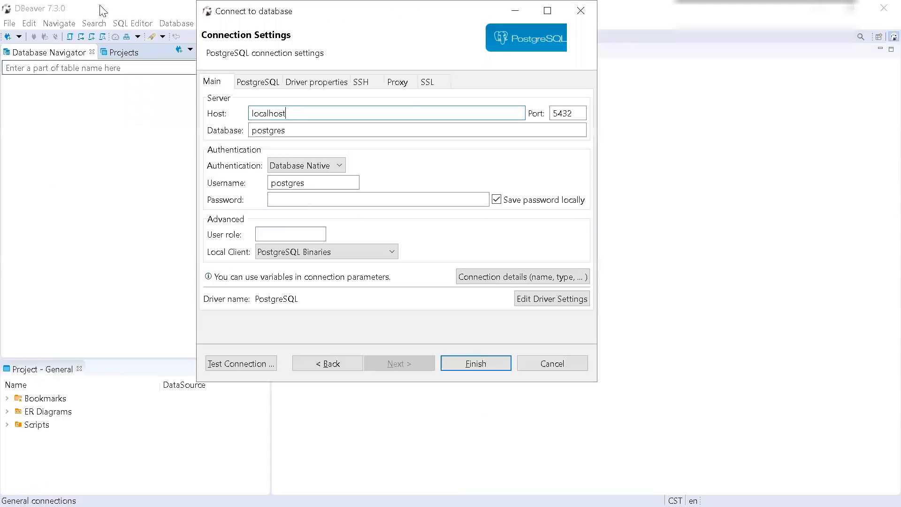
{"action": "left_click_drag", "start_coordinate": [300, 115], "coordinate": [58, 114]}
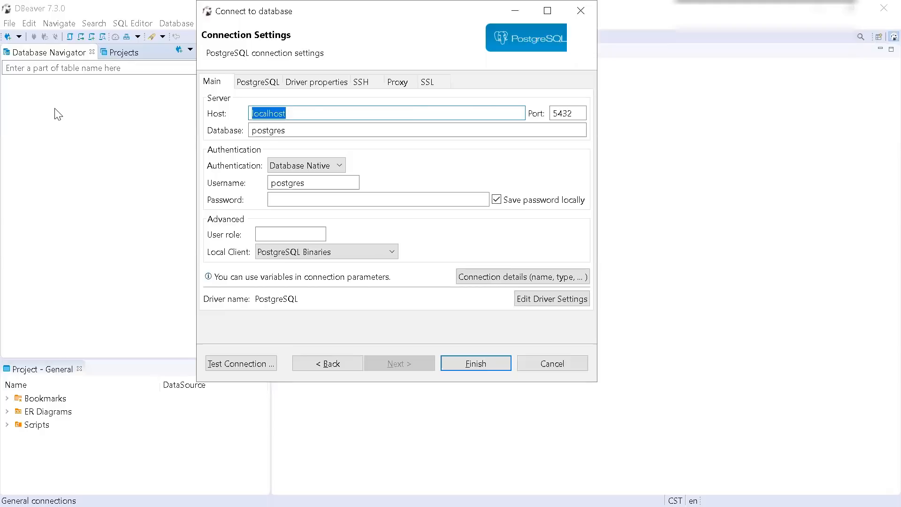
{"action": "key", "text": "ctrl+v"}
Check the connection's database and username, keep postgres for both, and enter the database user's password.
{"action": "left_click", "coordinate": [291, 200]}
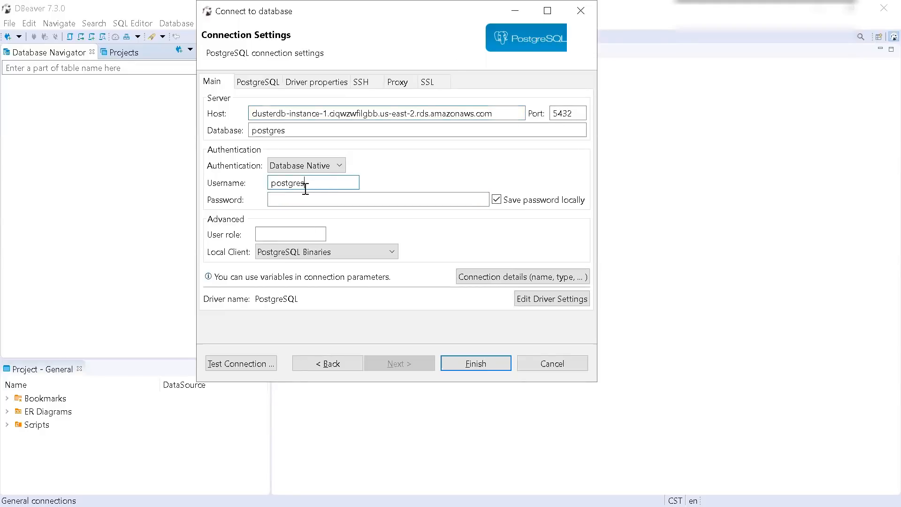
{"action": "left_click", "coordinate": [268, 130]}
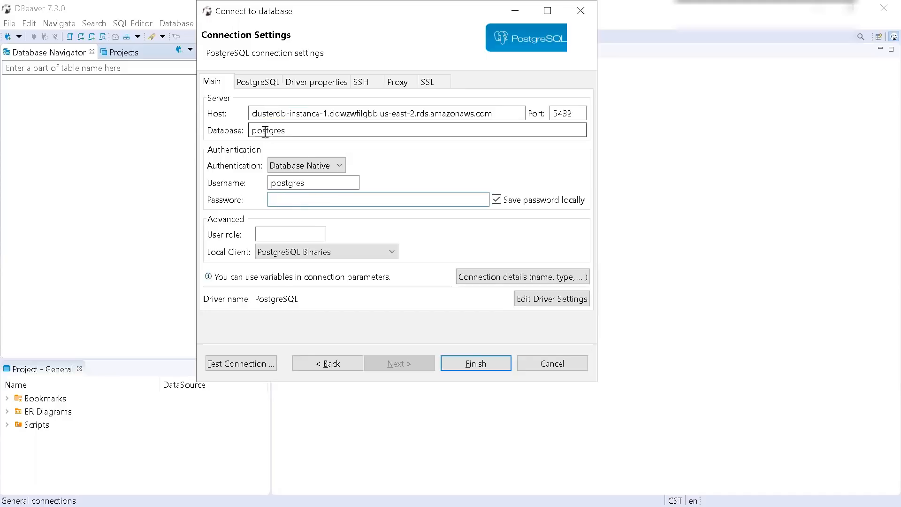
{"action": "left_click_drag", "start_coordinate": [302, 127], "coordinate": [238, 133]}
{"action": "left_click_drag", "start_coordinate": [322, 184], "coordinate": [216, 179]}
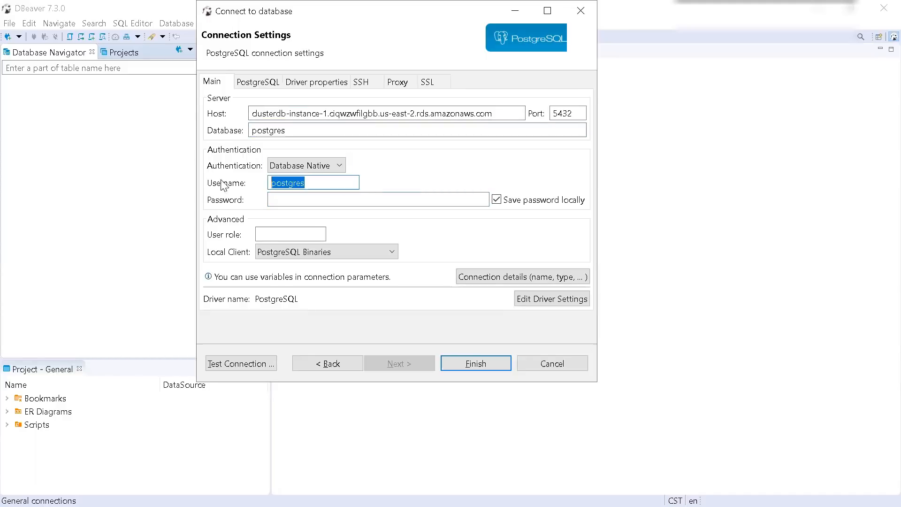
{"action": "left_click", "coordinate": [274, 196]}
{"action": "type", "text": "•••"}
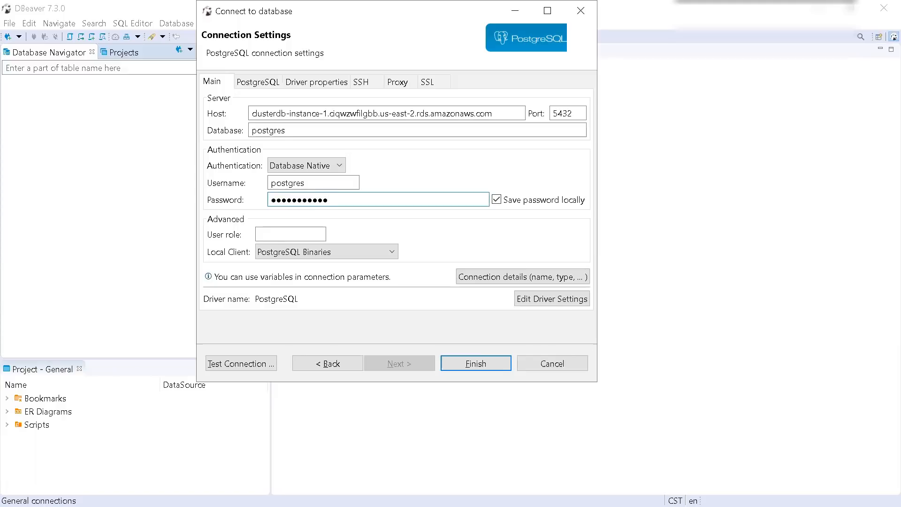
Test the connection to the Aurora instance, close the test result and finish creating the connection.
{"action": "left_click", "coordinate": [245, 363]}
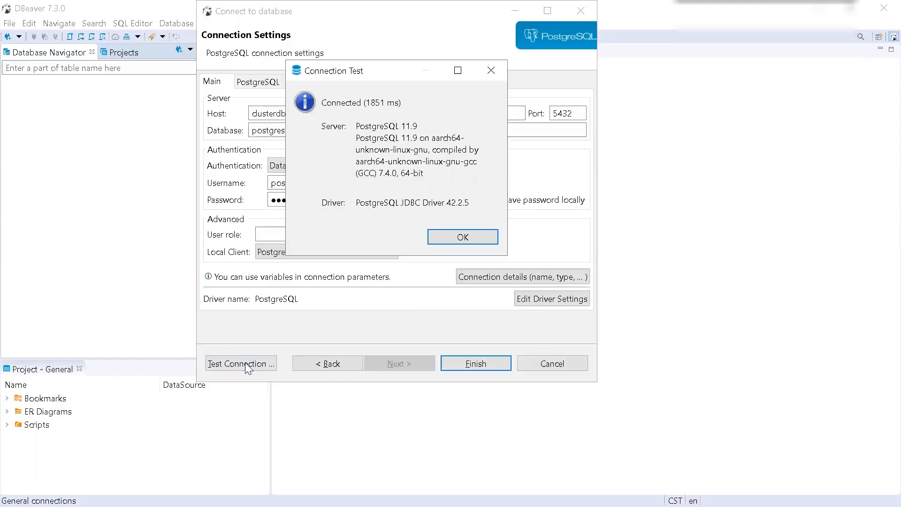
{"action": "left_click", "coordinate": [465, 236]}
{"action": "left_click", "coordinate": [477, 364]}
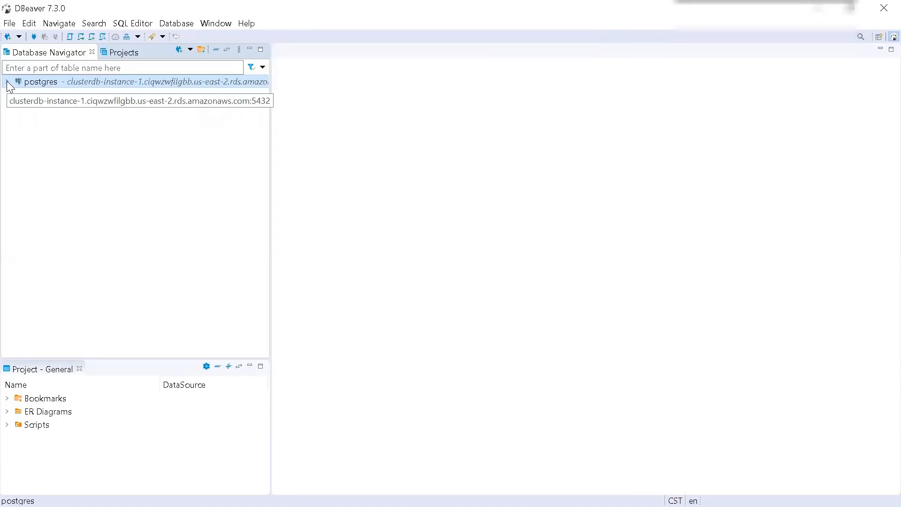
Connect to the Aurora instance by expanding the new postgres connection, and expand its postgres database.
{"action": "left_click", "coordinate": [7, 83]}
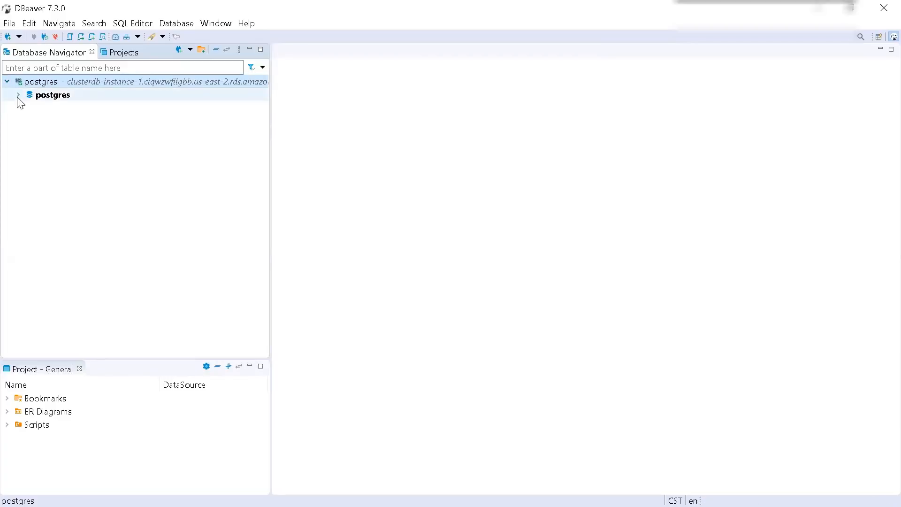
{"action": "left_click", "coordinate": [18, 96]}
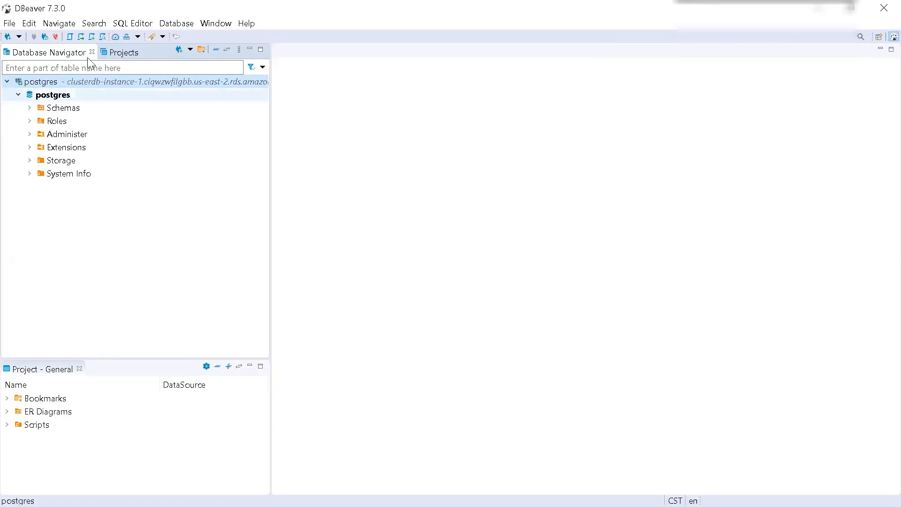